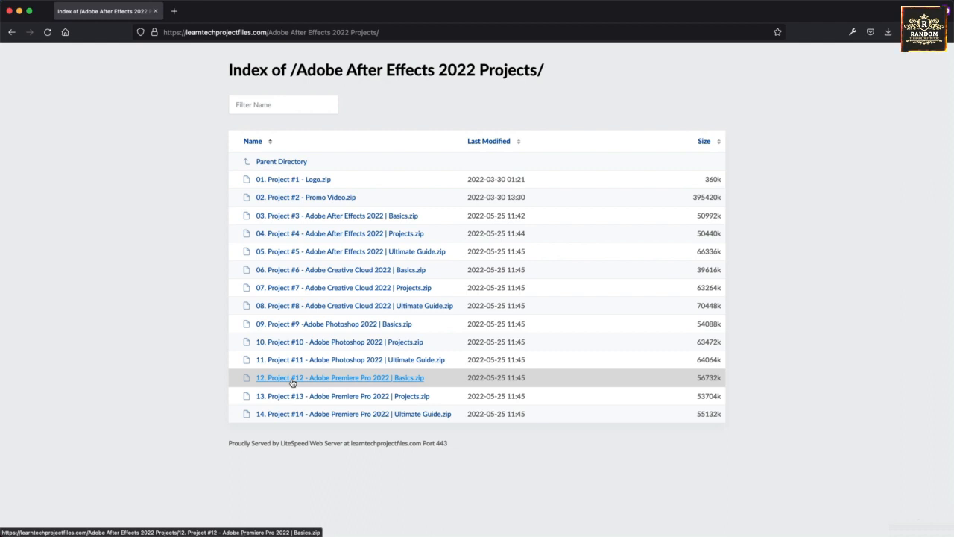
- Download "12. Project #12 - Adobe Premiere Pro 2022 | Basics.zip", then switch to After Effects and start a new project
{"action": "left_click", "coordinate": [292, 380]}
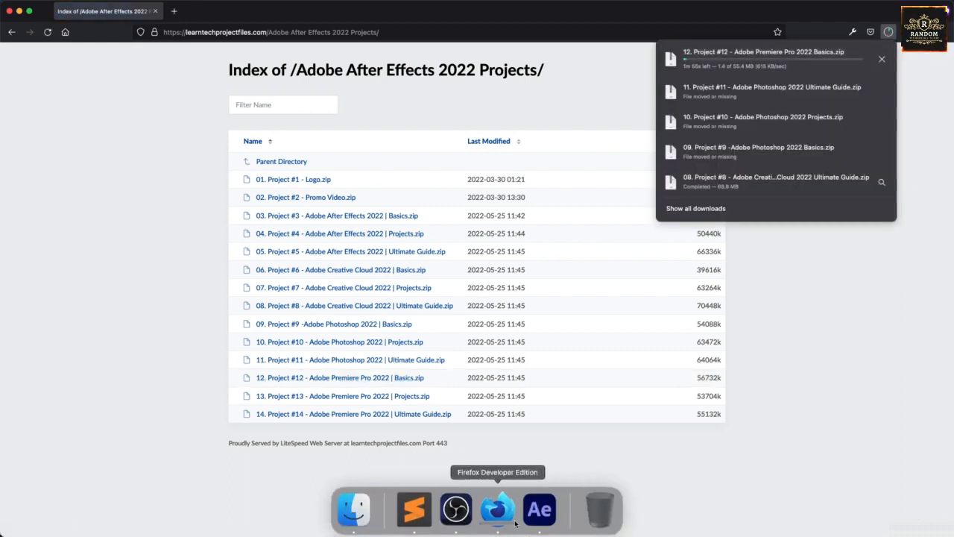
{"action": "left_click", "coordinate": [543, 509]}
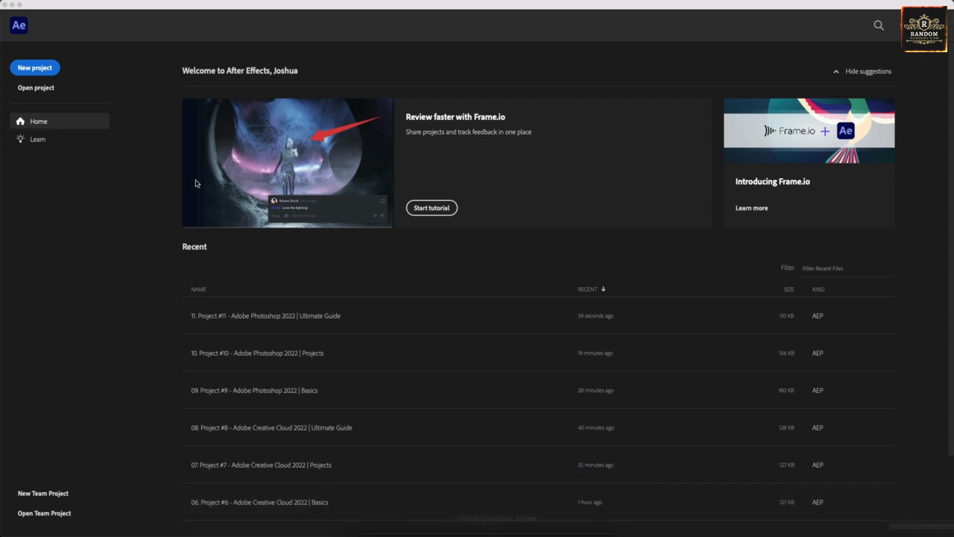
{"action": "left_click", "coordinate": [36, 68]}
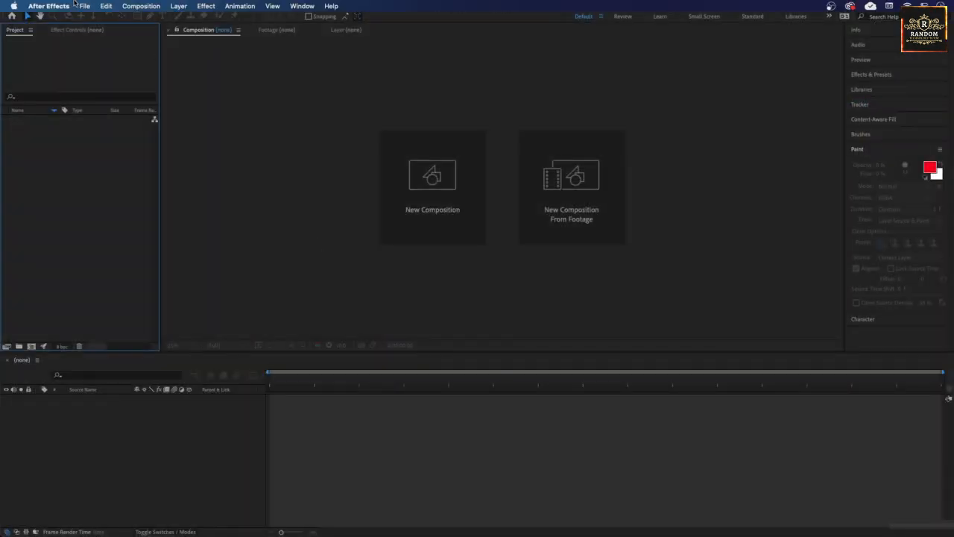
- Start saving the project under a new name and create a folder "12. Project #12 - Adobe Premiere Pro 2022 | Basics" inside 01. Projects
{"action": "left_click", "coordinate": [85, 6]}
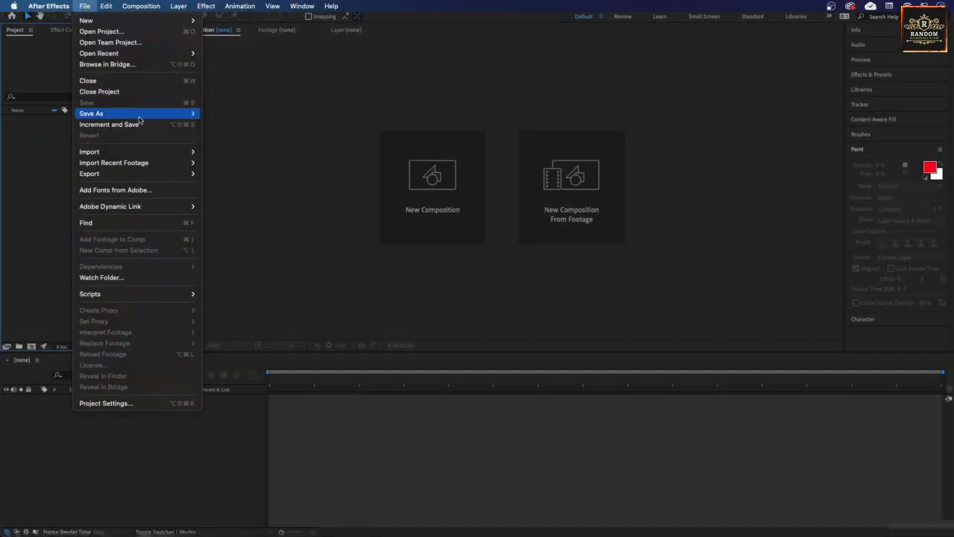
{"action": "mouse_move", "coordinate": [138, 113]}
{"action": "left_click", "coordinate": [242, 116]}
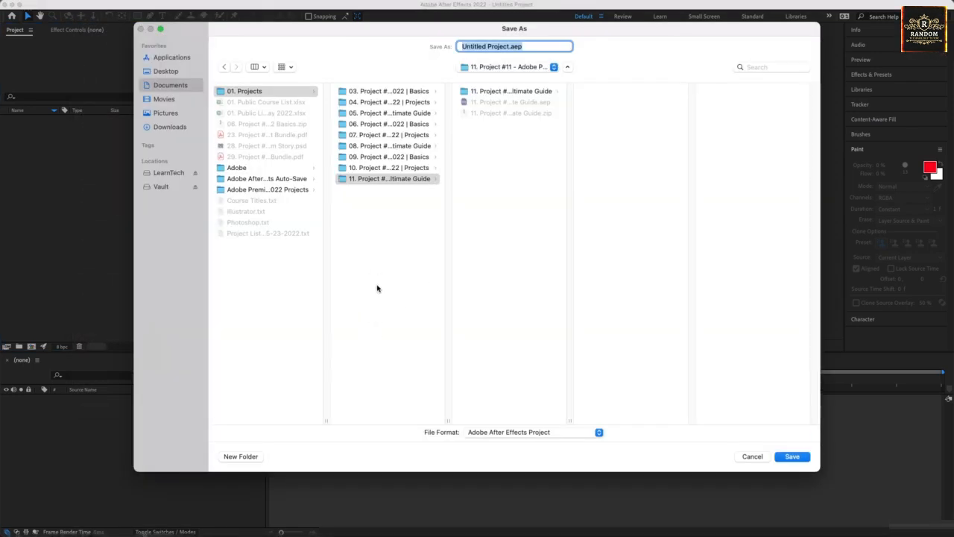
{"action": "left_click", "coordinate": [268, 91]}
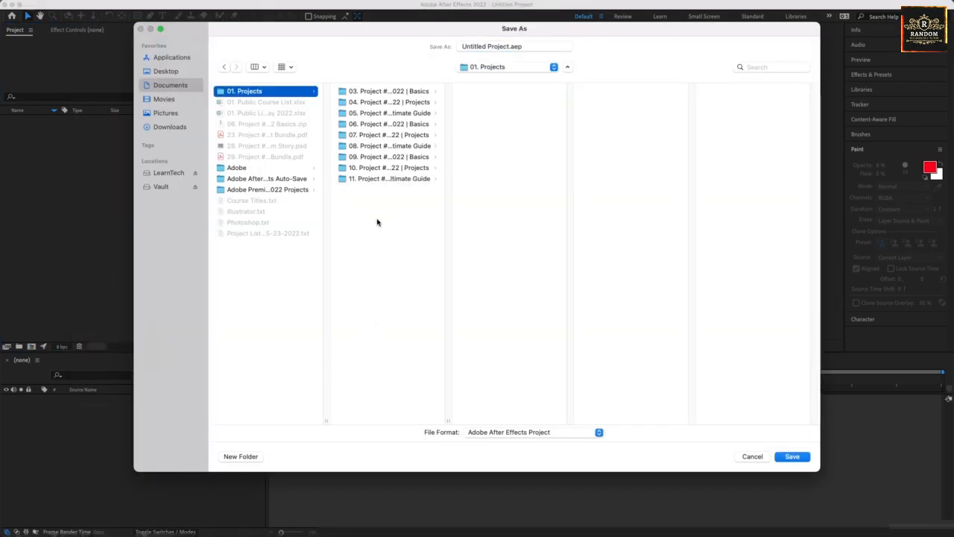
{"action": "double_click", "coordinate": [448, 421]}
{"action": "left_click", "coordinate": [239, 457]}
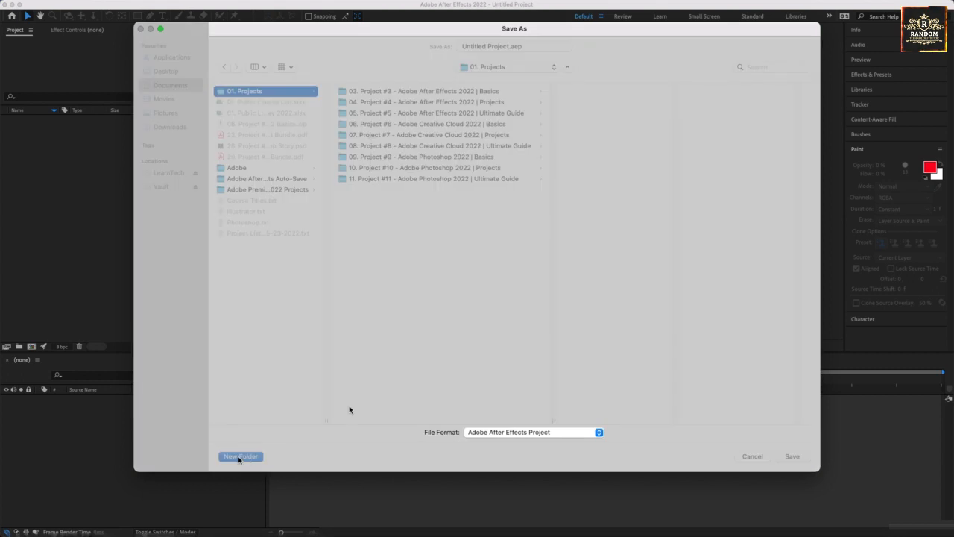
{"action": "type", "text": "12."}
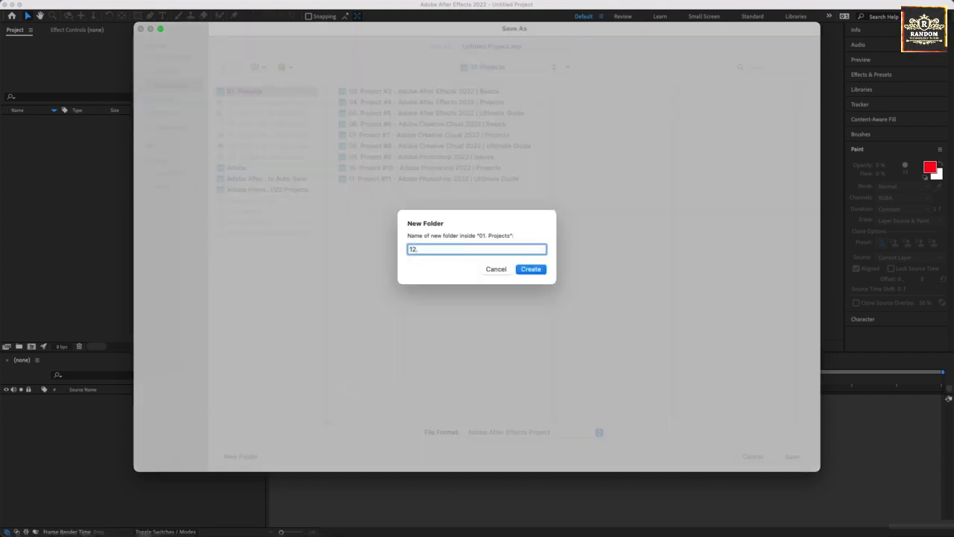
{"action": "type", "text": " Project #1"}
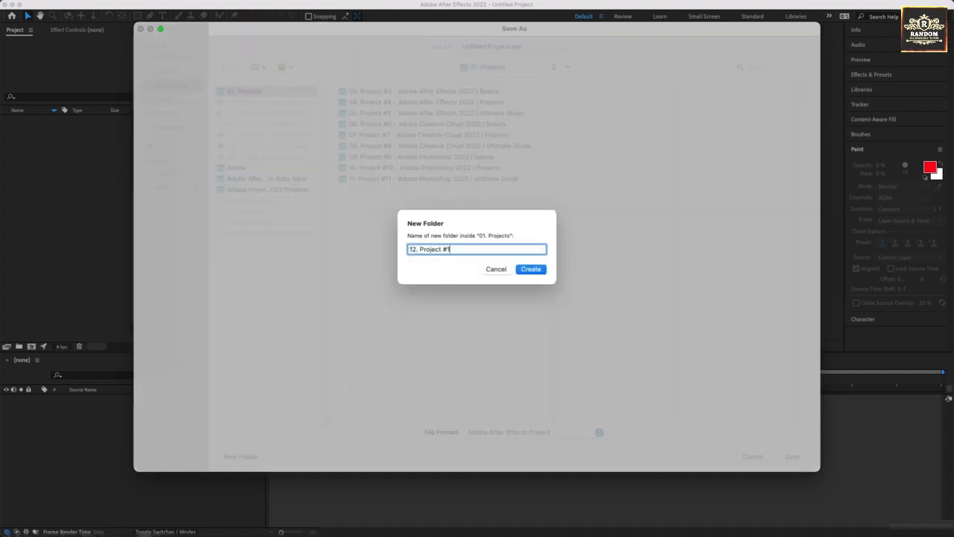
{"action": "type", "text": "2 - A"}
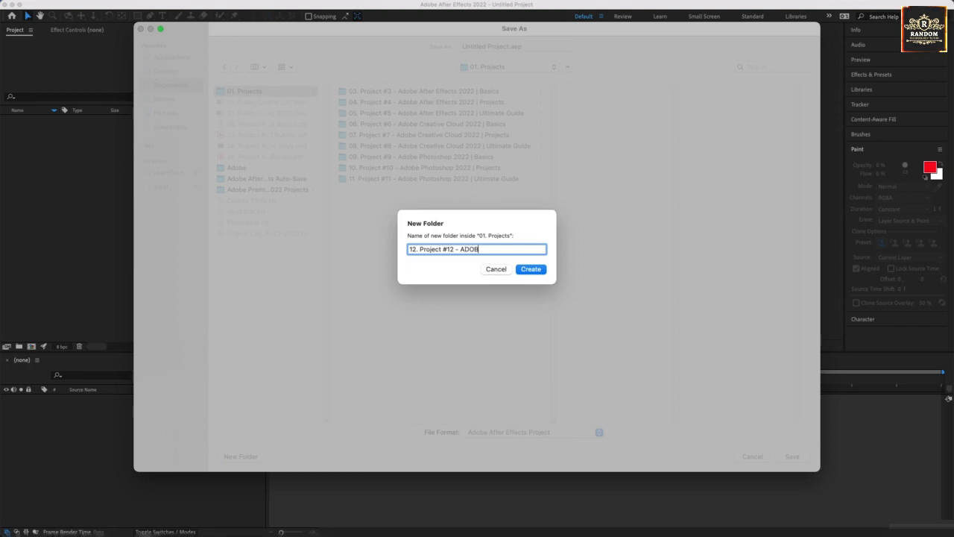
{"action": "type", "text": "dobe Premie"}
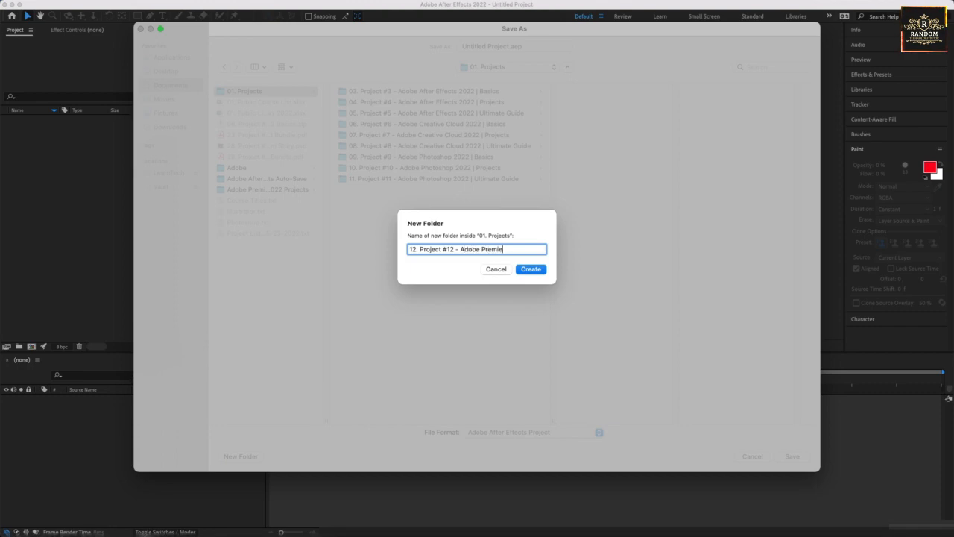
{"action": "type", "text": "re Pro 2"}
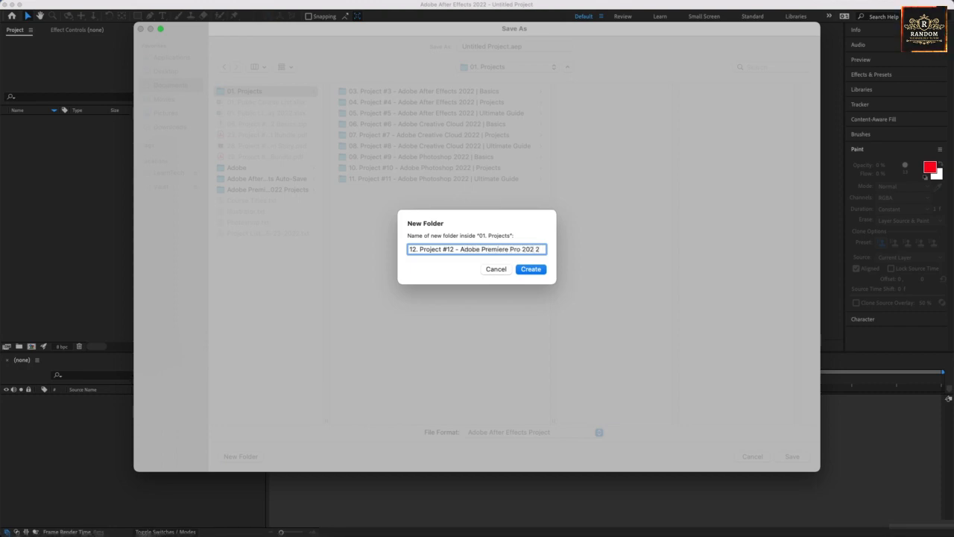
{"action": "type", "text": "022"}
{"action": "key", "text": "BackSpace"}
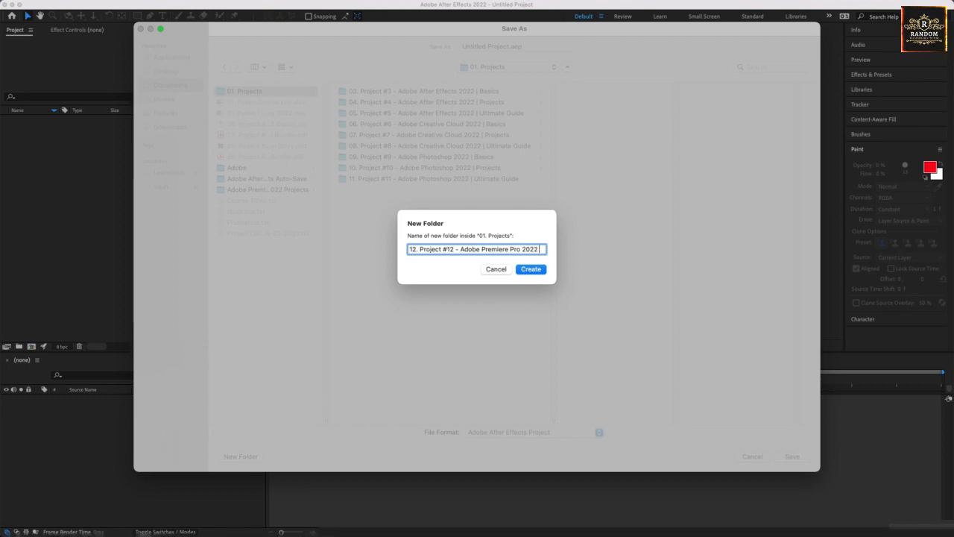
{"action": "type", "text": "2 | Basics"}
{"action": "key", "text": "Return"}
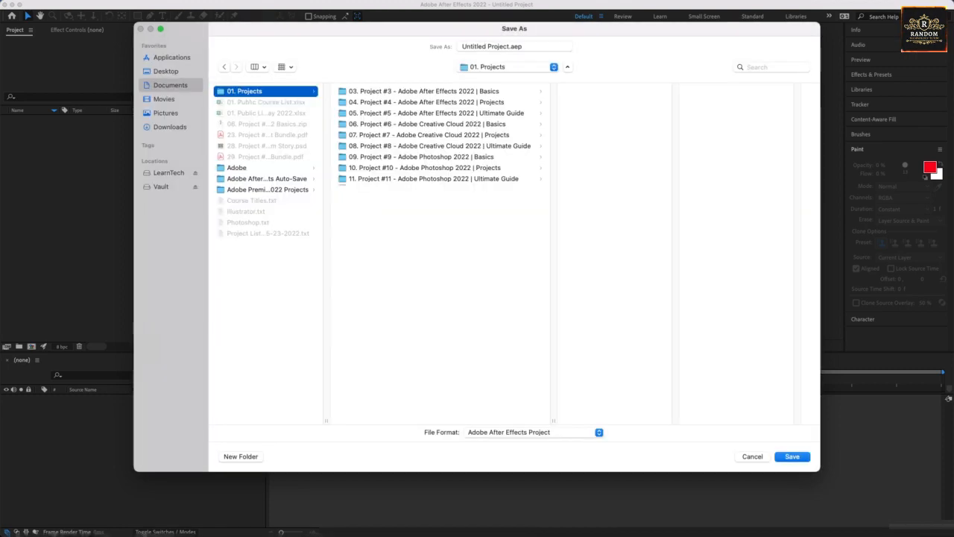
- Copy the new folder's name and save the project inside that folder as "12. Project #12 - Adobe Premiere Pro 2022 | Basics.aep"
{"action": "right_click", "coordinate": [415, 190]}
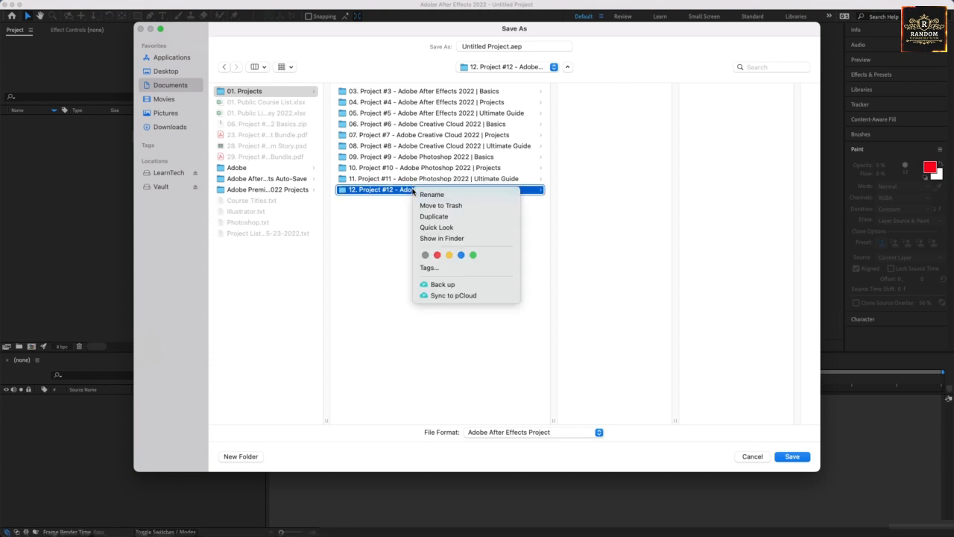
{"action": "left_click", "coordinate": [428, 195]}
{"action": "key", "text": "super+c"}
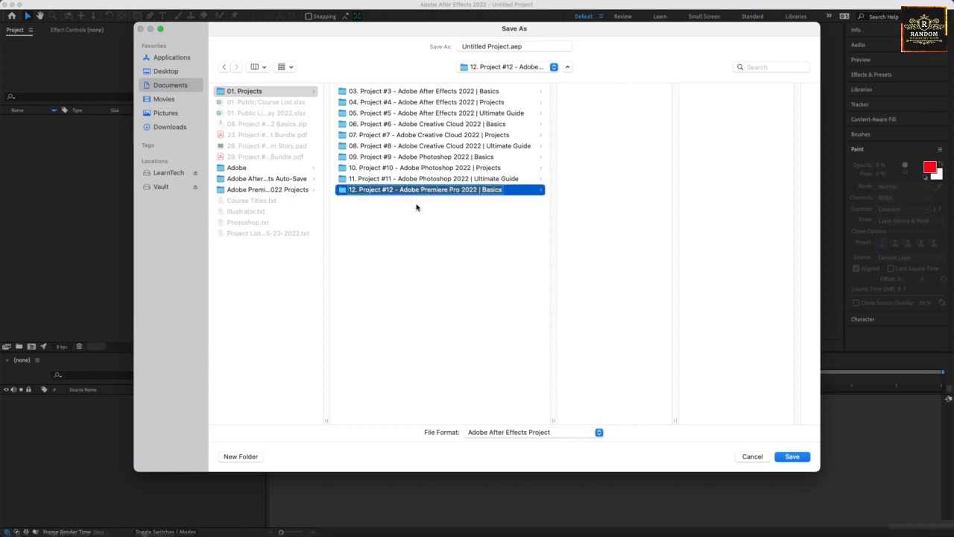
{"action": "left_click", "coordinate": [433, 223]}
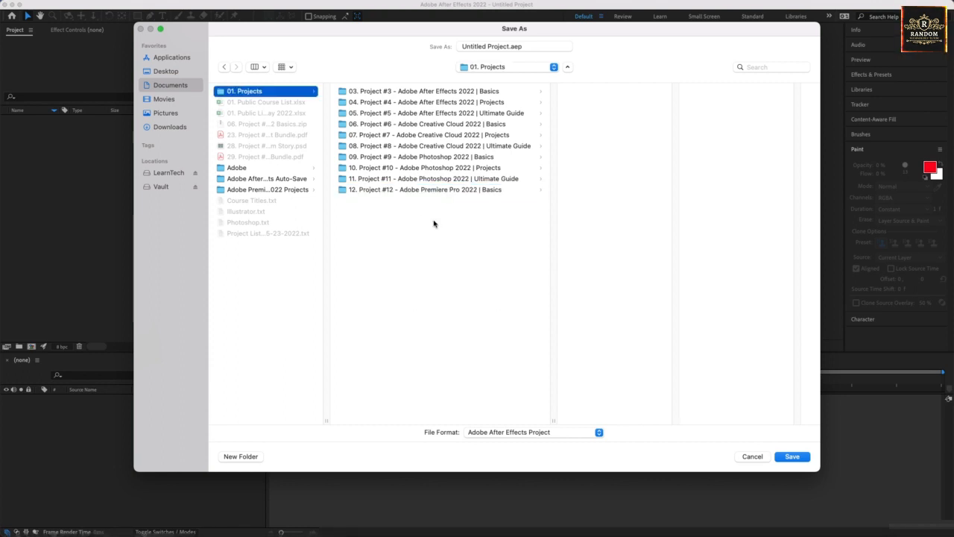
{"action": "left_click", "coordinate": [466, 189]}
{"action": "left_click", "coordinate": [502, 46]}
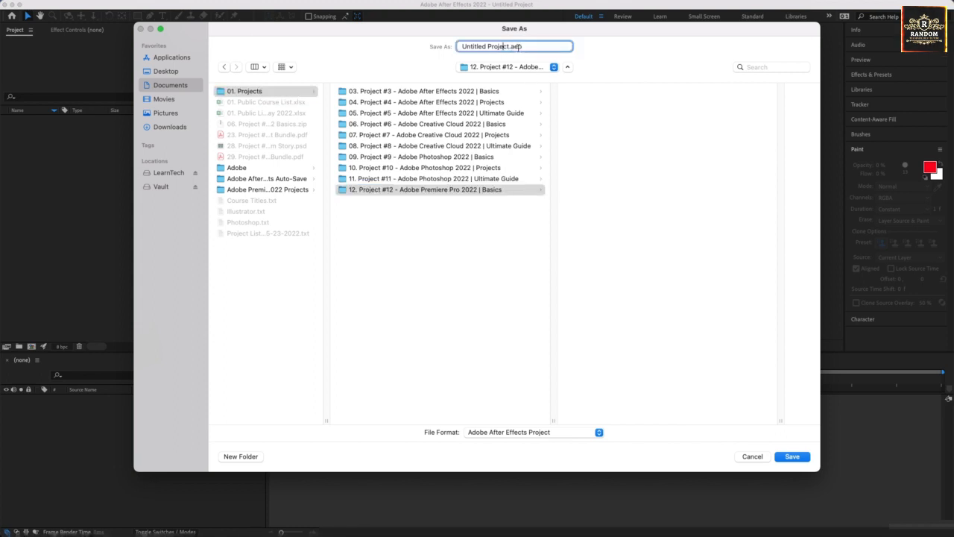
{"action": "left_click_drag", "start_coordinate": [510, 46], "coordinate": [274, 42]}
{"action": "key", "text": "super+v"}
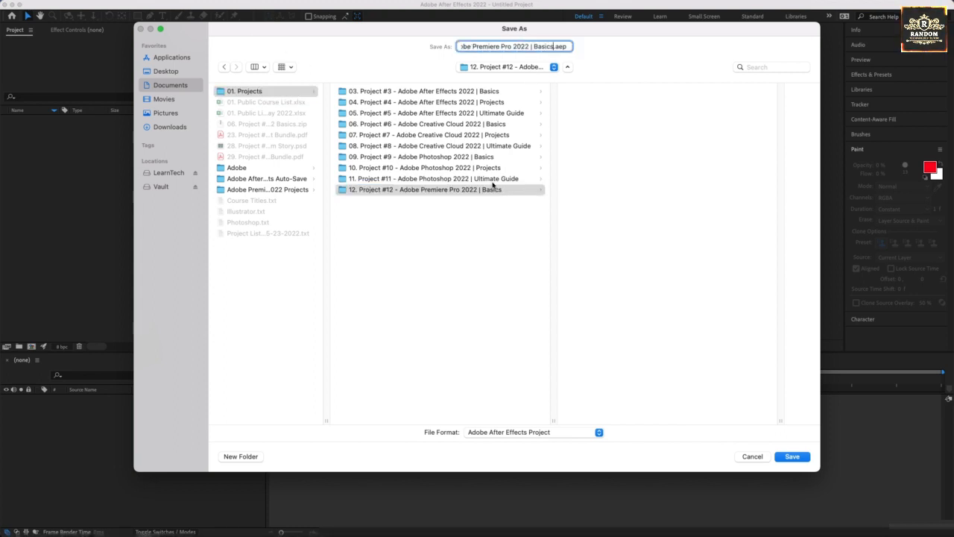
{"action": "left_click", "coordinate": [791, 457]}
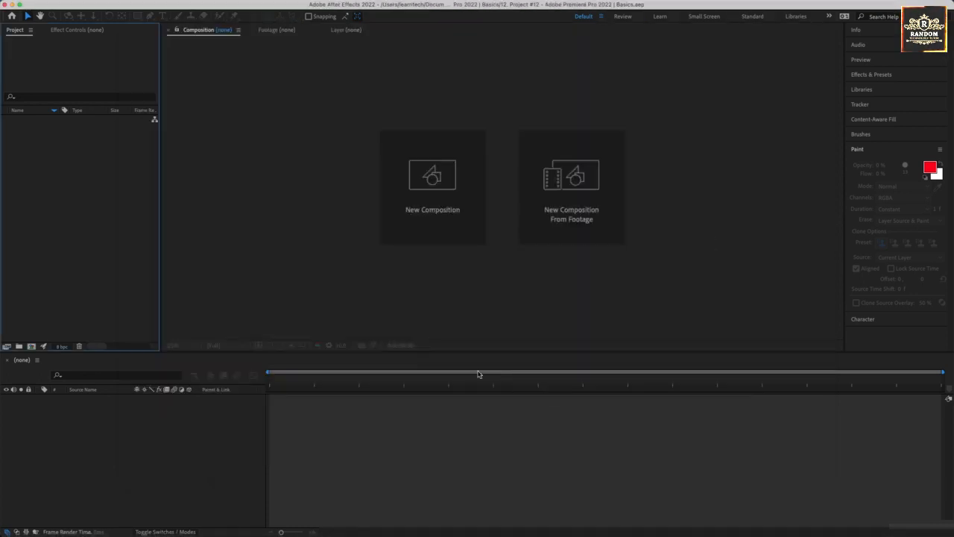
{"action": "left_click", "coordinate": [257, 232]}
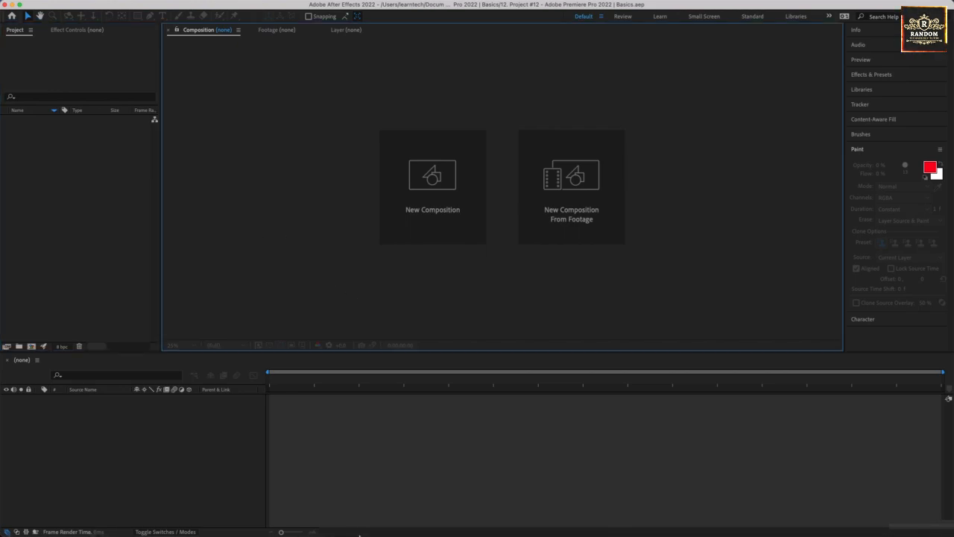
- Switch to Firefox, locate the downloaded Project #12 zip in Finder, move it into the project's folder under Documents/01. Projects and extract it
{"action": "left_click", "coordinate": [497, 508]}
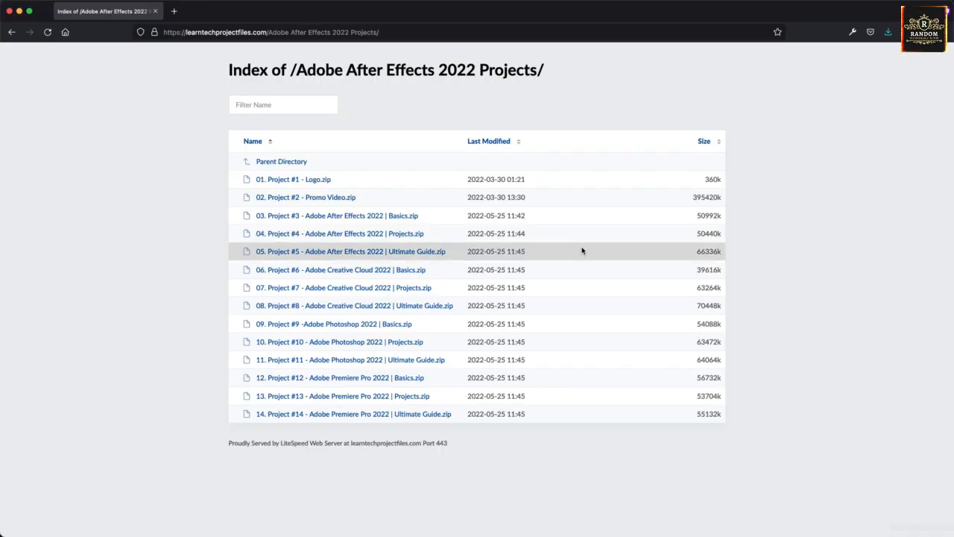
{"action": "left_click", "coordinate": [888, 32]}
{"action": "left_click", "coordinate": [879, 120]}
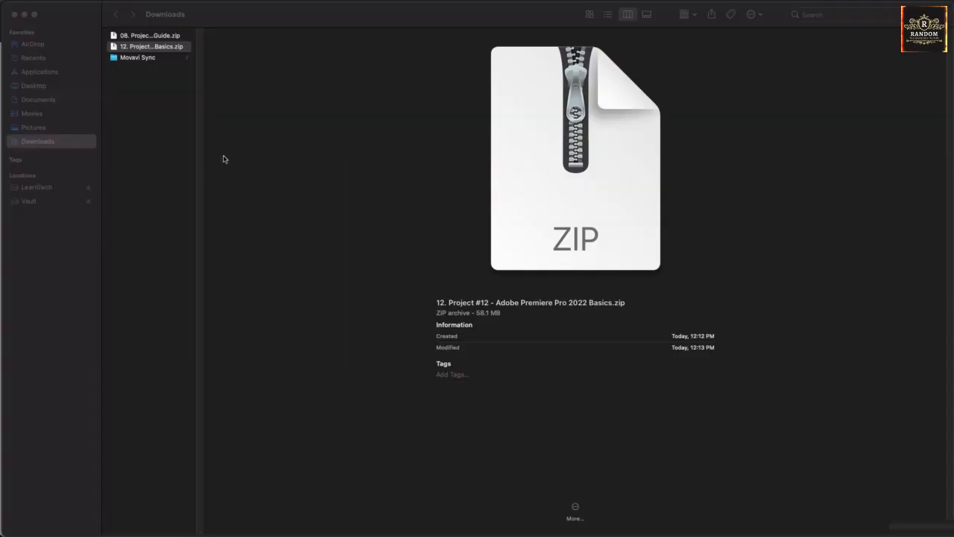
{"action": "left_click_drag", "start_coordinate": [151, 46], "coordinate": [63, 100]}
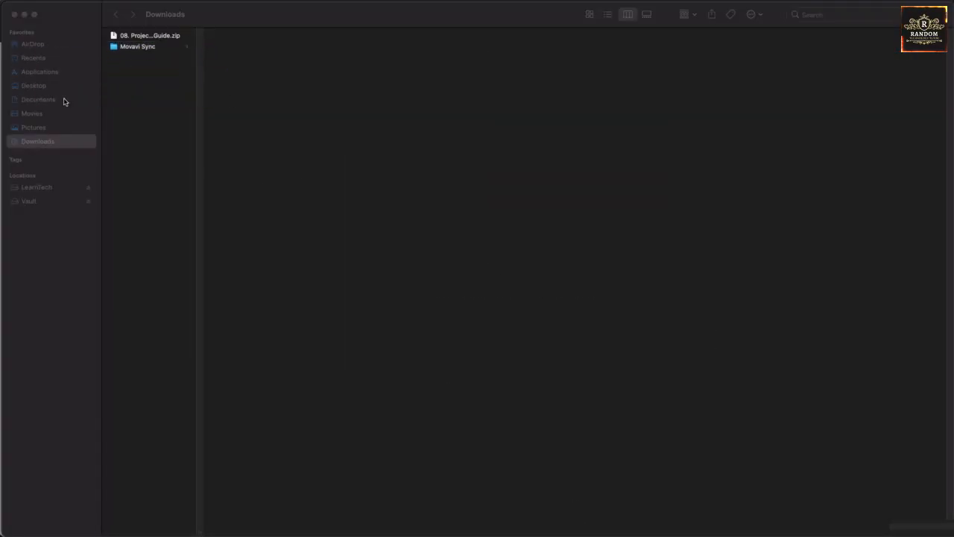
{"action": "left_click", "coordinate": [64, 99]}
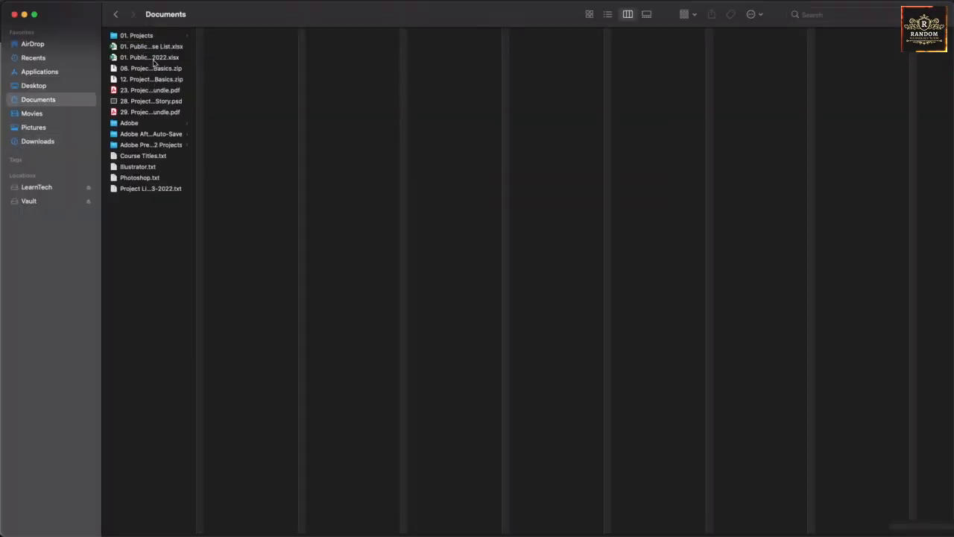
{"action": "left_click_drag", "start_coordinate": [137, 83], "coordinate": [228, 135]}
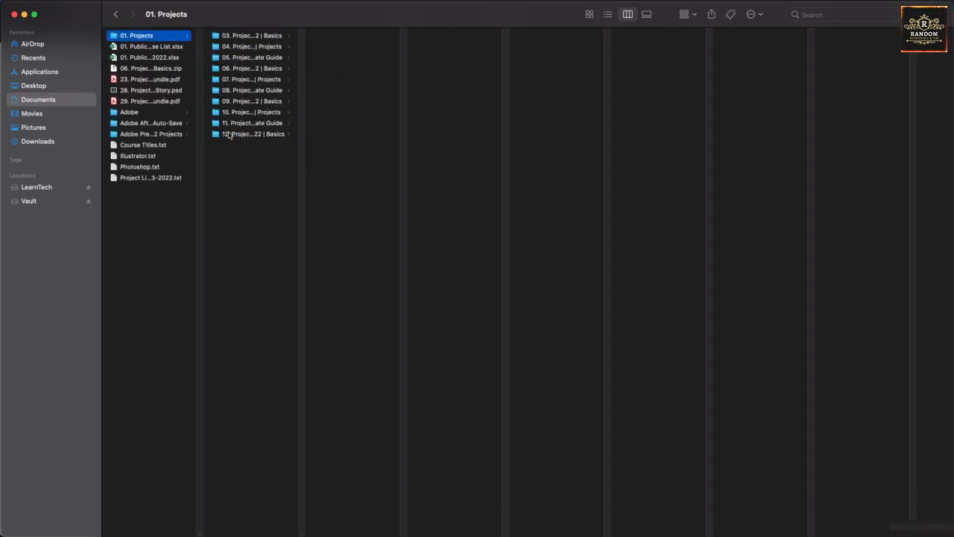
{"action": "left_click", "coordinate": [228, 134]}
{"action": "double_click", "coordinate": [346, 47]}
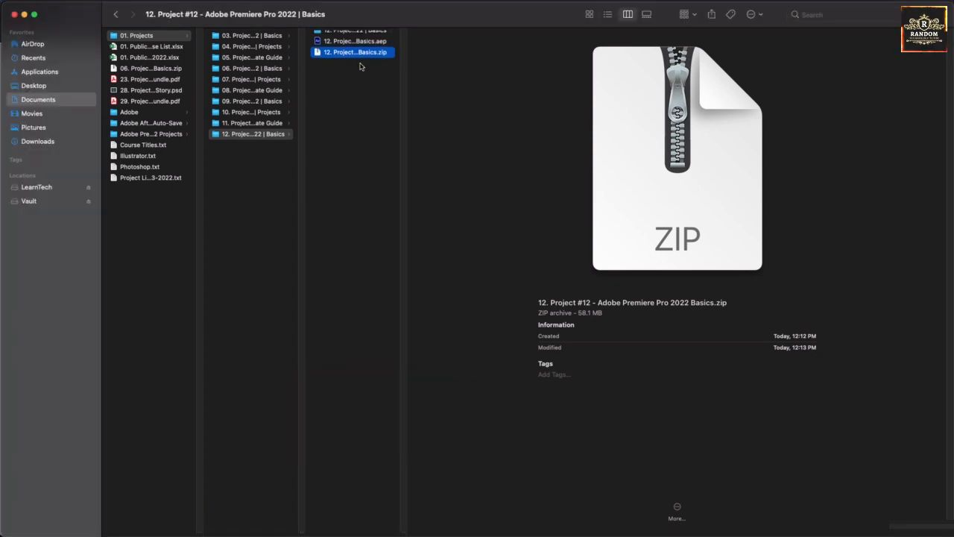
- Preview the extracted files one by one, from 01. Introduction.psd through 06. Thank You.psd to the Adobe Premiere Pro 2022 Basics movie
{"action": "left_click", "coordinate": [363, 36]}
{"action": "left_click", "coordinate": [431, 36]}
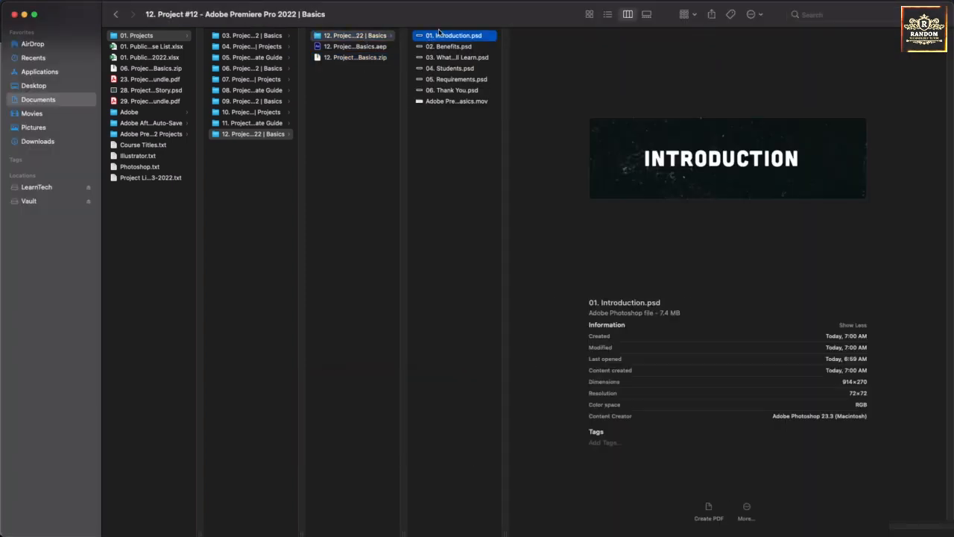
{"action": "key", "text": "Down"}
{"action": "key", "text": "Down"}
{"action": "key", "text": "Down"}
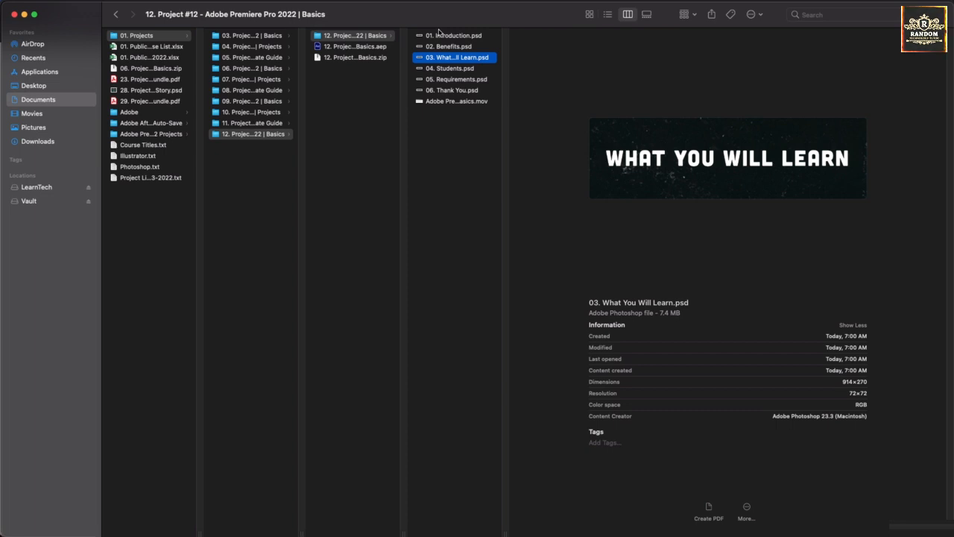
{"action": "key", "text": "Down"}
{"action": "key", "text": "Down"}
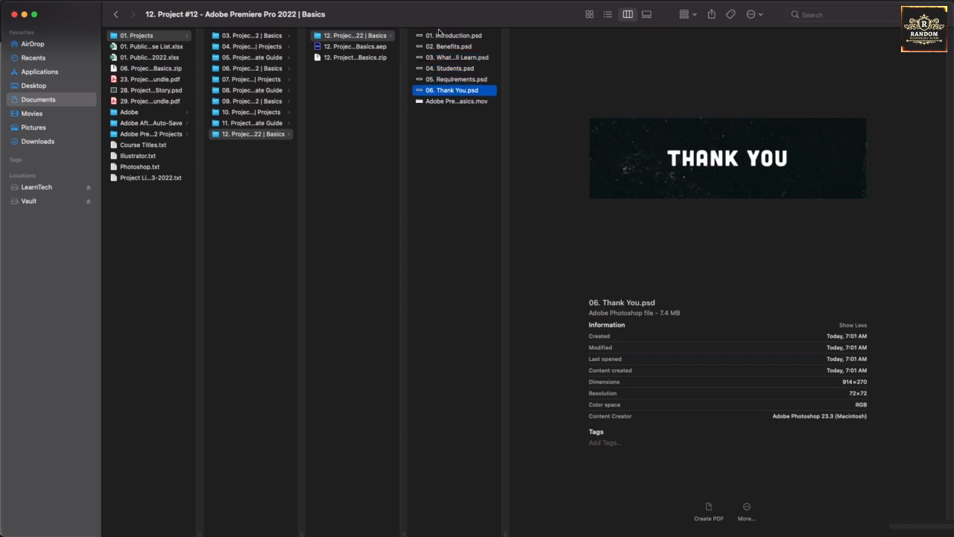
{"action": "key", "text": "Down"}
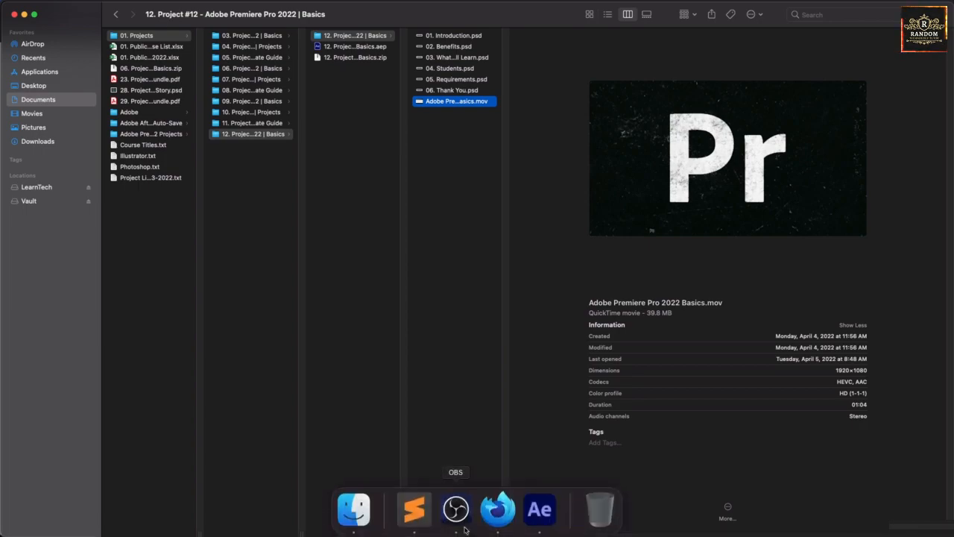
- Switch to After Effects and import all six PSD files and the movie from the extracted "12. Project #12" folder
{"action": "left_click", "coordinate": [538, 512]}
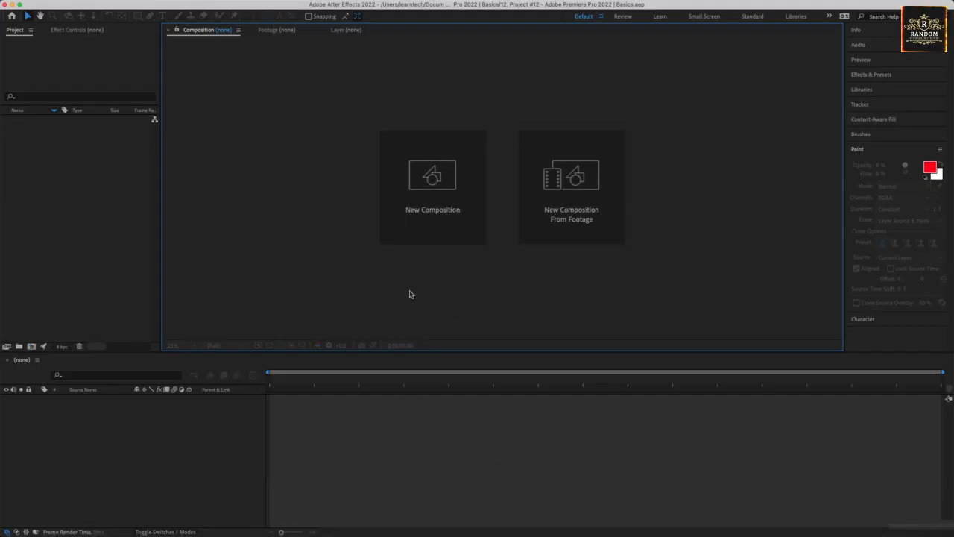
{"action": "left_click", "coordinate": [51, 220]}
{"action": "right_click", "coordinate": [51, 220]}
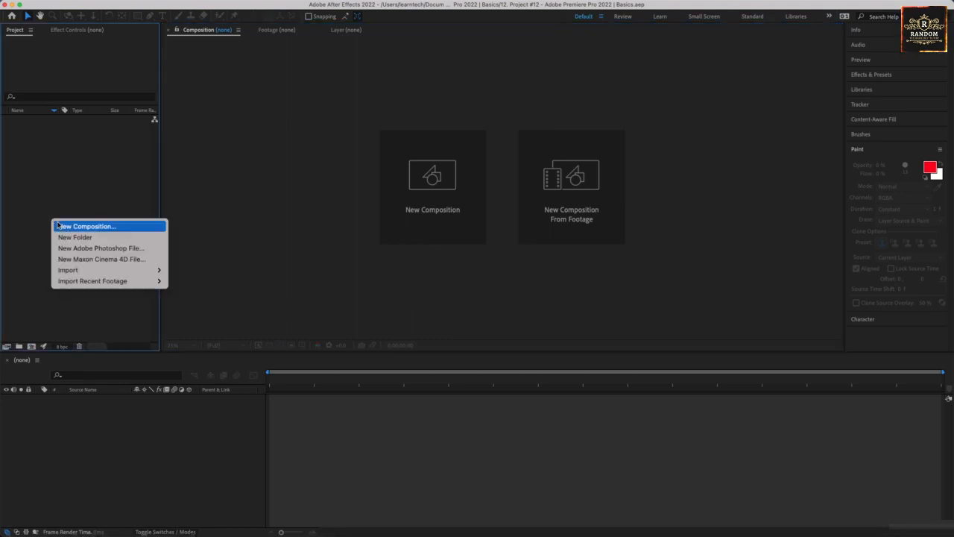
{"action": "mouse_move", "coordinate": [97, 271]}
{"action": "left_click", "coordinate": [195, 269]}
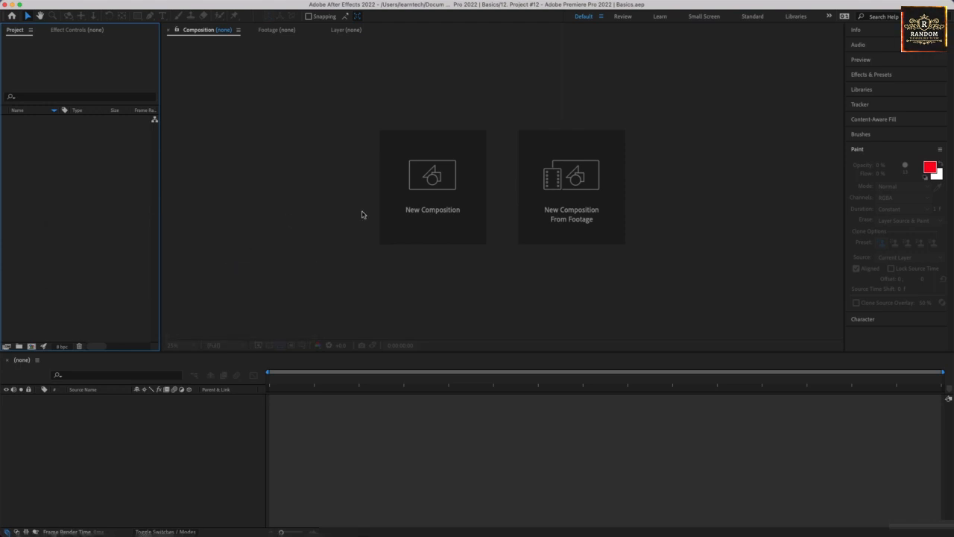
{"action": "left_click", "coordinate": [386, 175]}
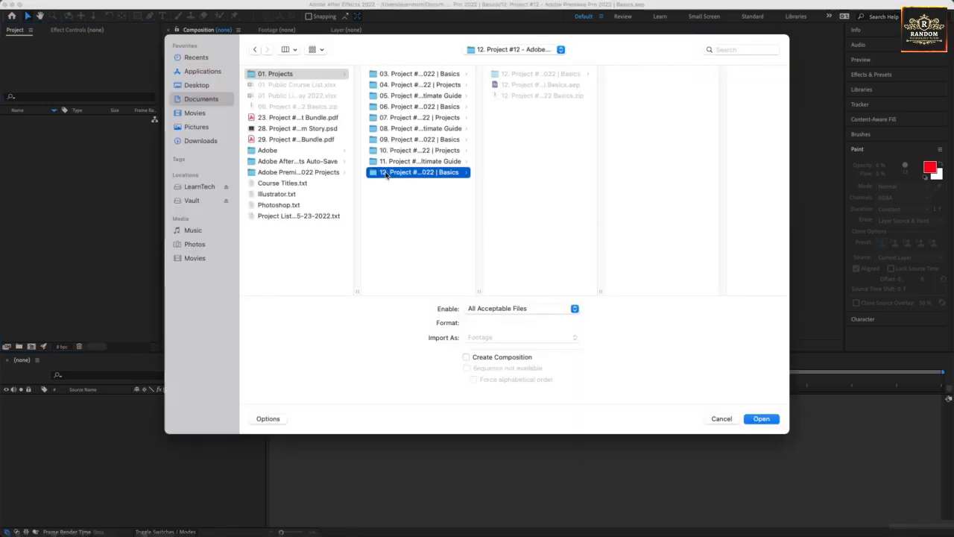
{"action": "left_click", "coordinate": [650, 160]}
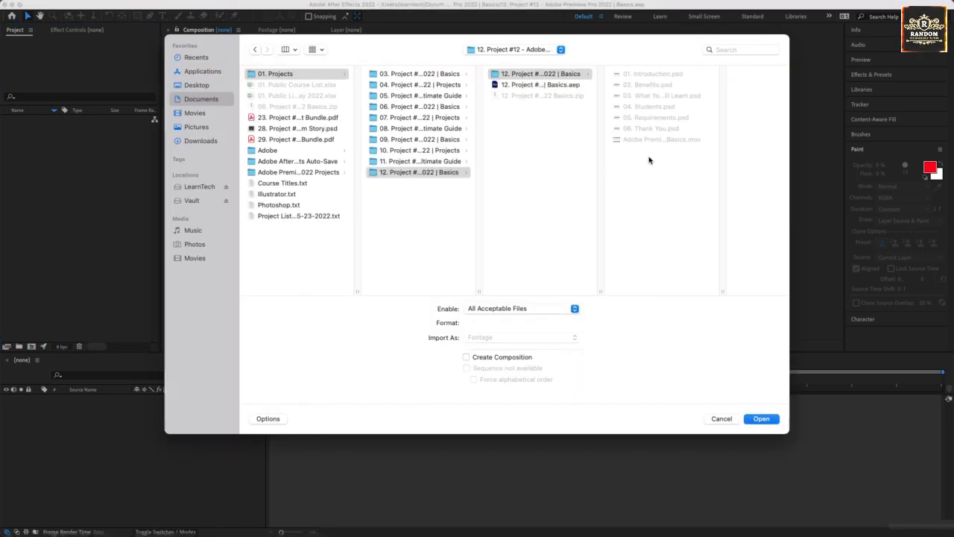
{"action": "key", "text": "super+a"}
{"action": "left_click", "coordinate": [761, 419]}
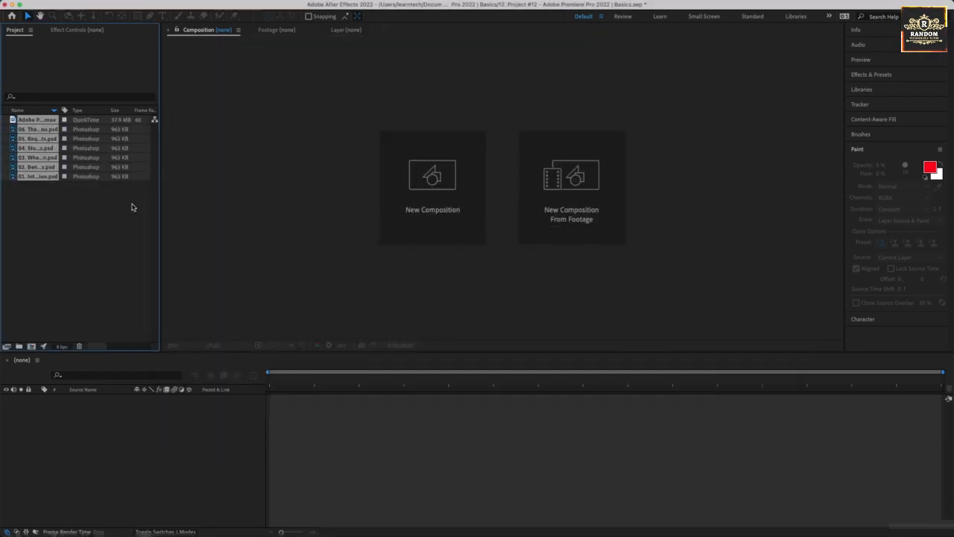
- Create a composition from the Adobe Premiere Pro 2022 Basics movie and set the current time to 0:00:10:01
{"action": "left_click_drag", "start_coordinate": [50, 124], "coordinate": [68, 433]}
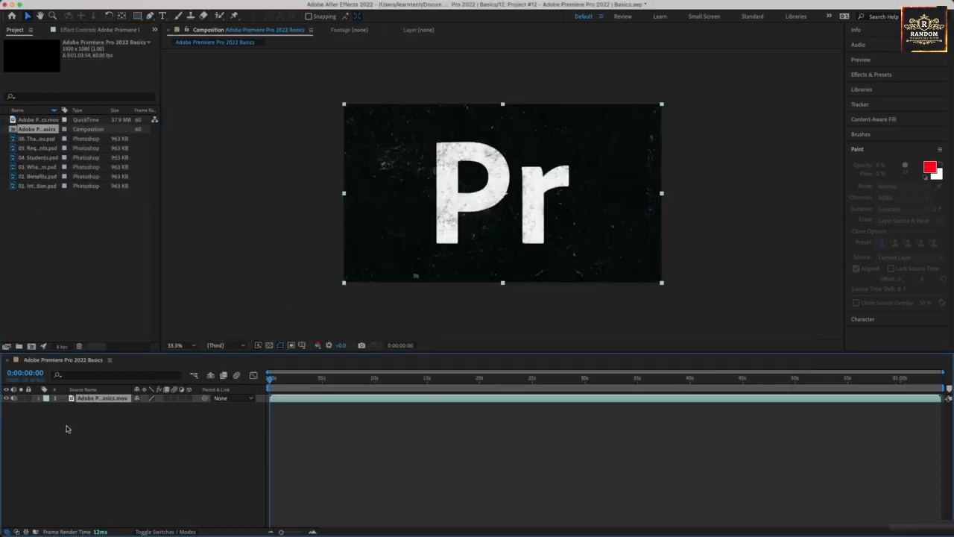
{"action": "left_click_drag", "start_coordinate": [270, 378], "coordinate": [322, 381]}
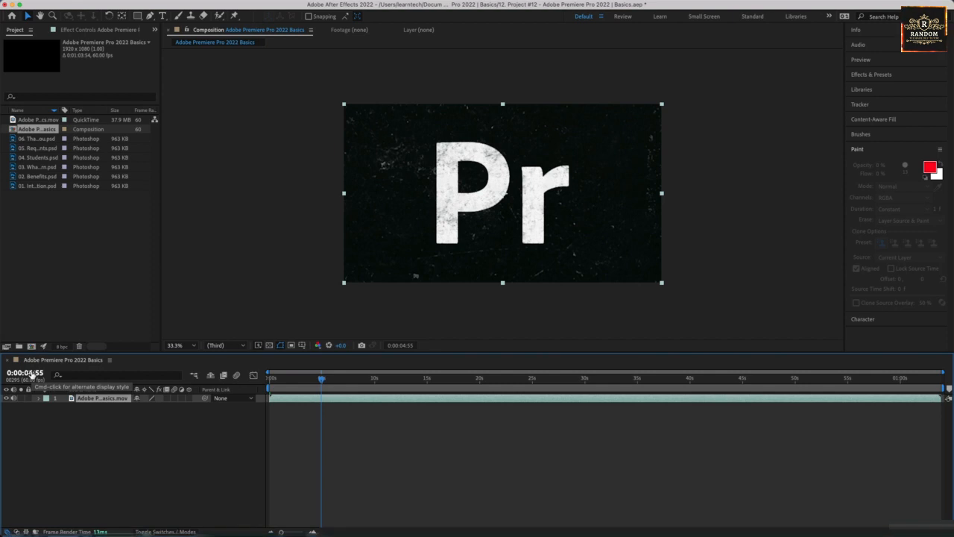
{"action": "left_click", "coordinate": [33, 372]}
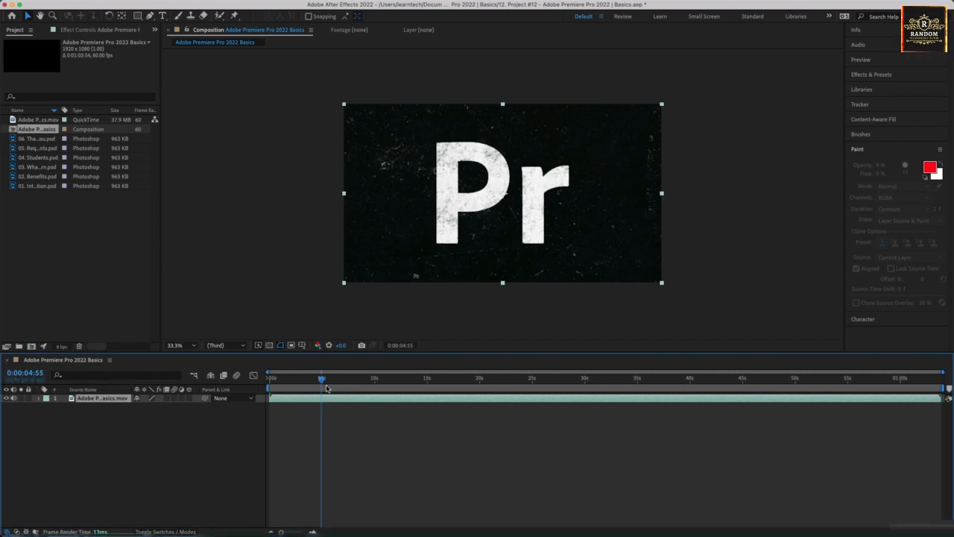
{"action": "left_click_drag", "start_coordinate": [31, 373], "coordinate": [211, 387]}
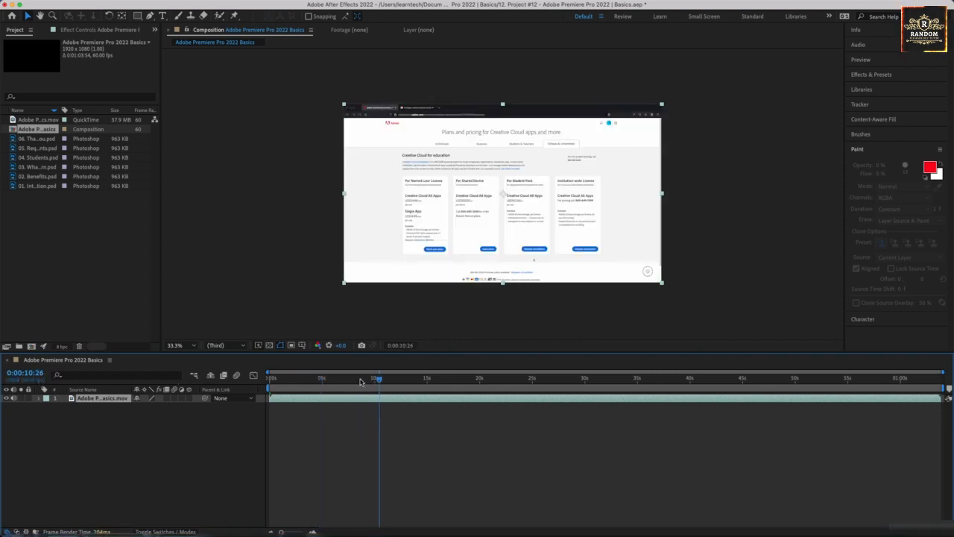
{"action": "mouse_move", "coordinate": [378, 380]}
{"action": "left_mouse_down"}
{"action": "mouse_move", "coordinate": [370, 380]}
{"action": "mouse_move", "coordinate": [387, 383]}
{"action": "mouse_move", "coordinate": [375, 384]}
{"action": "left_mouse_up"}
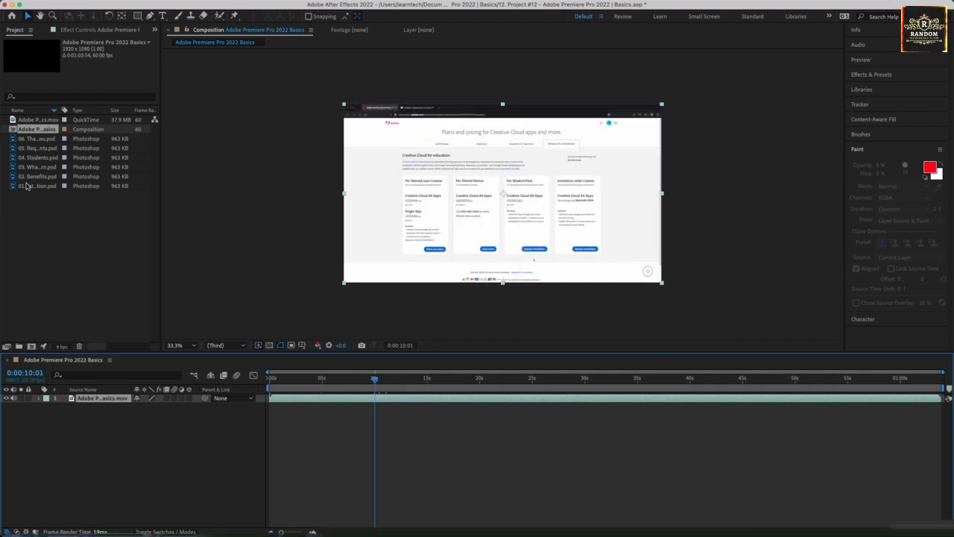
- Add 02. Benefits.psd above the movie layer at the frame's bottom centre, running from 0:00:10:01 to about 15 seconds
{"action": "left_click", "coordinate": [31, 184]}
{"action": "left_click_drag", "start_coordinate": [35, 177], "coordinate": [88, 401]}
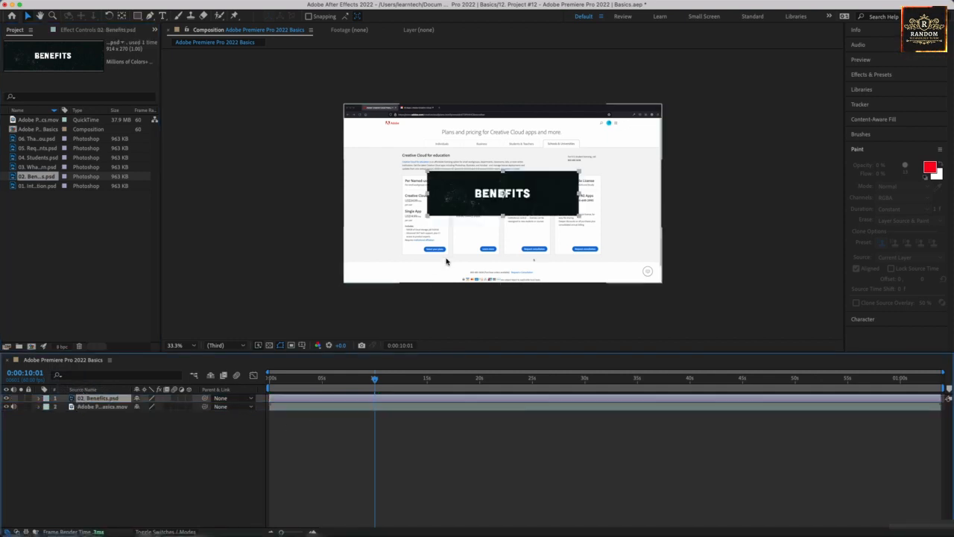
{"action": "left_click_drag", "start_coordinate": [503, 209], "coordinate": [505, 276]}
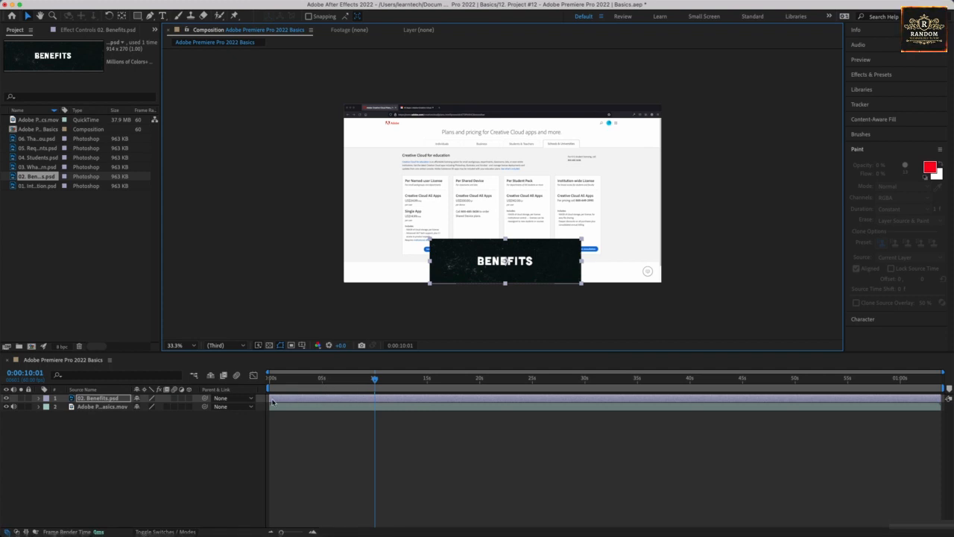
{"action": "left_click_drag", "start_coordinate": [391, 398], "coordinate": [498, 395]}
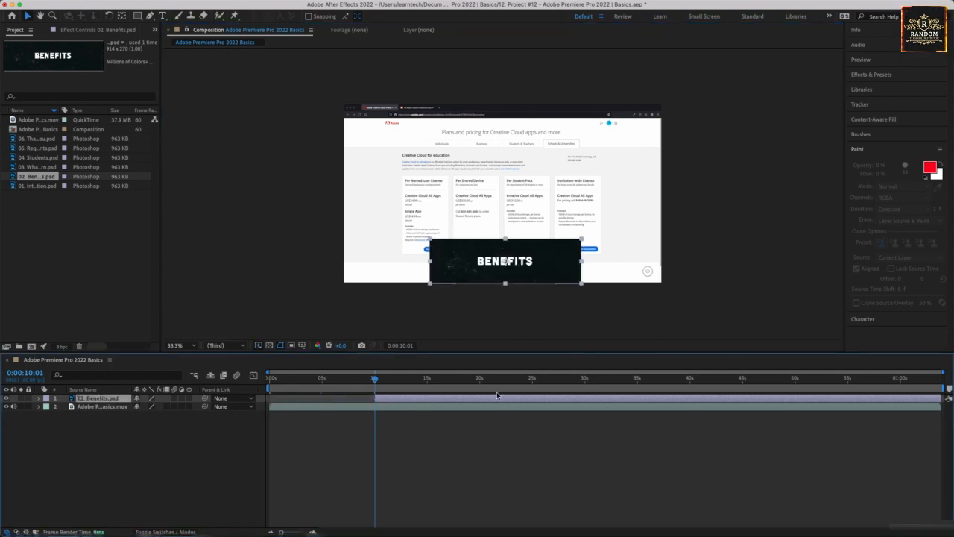
{"action": "left_click_drag", "start_coordinate": [946, 398], "coordinate": [441, 389]}
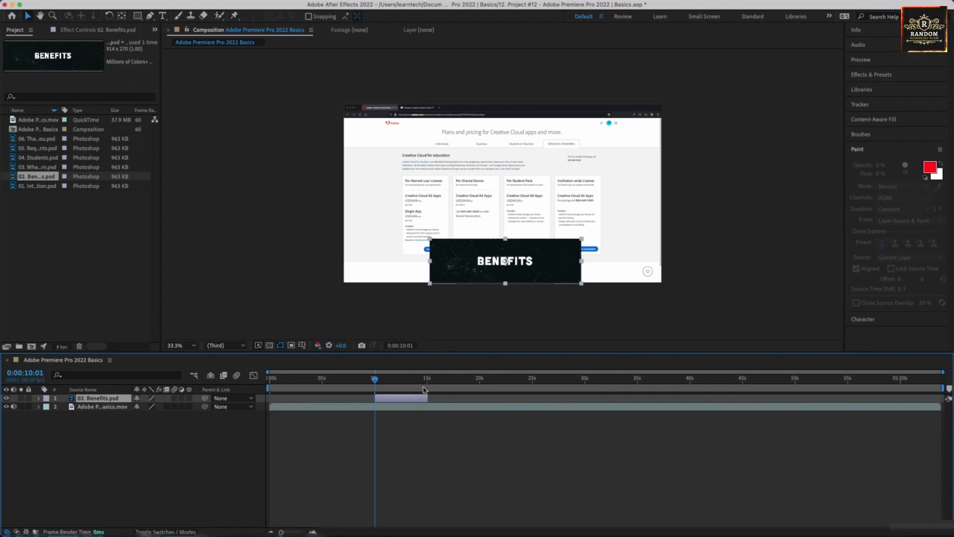
- Fade in the Benefits layer with Opacity keyframes of 0% at 0:00:10:01 and 100% at 0:00:11:06
{"action": "left_click", "coordinate": [40, 399]}
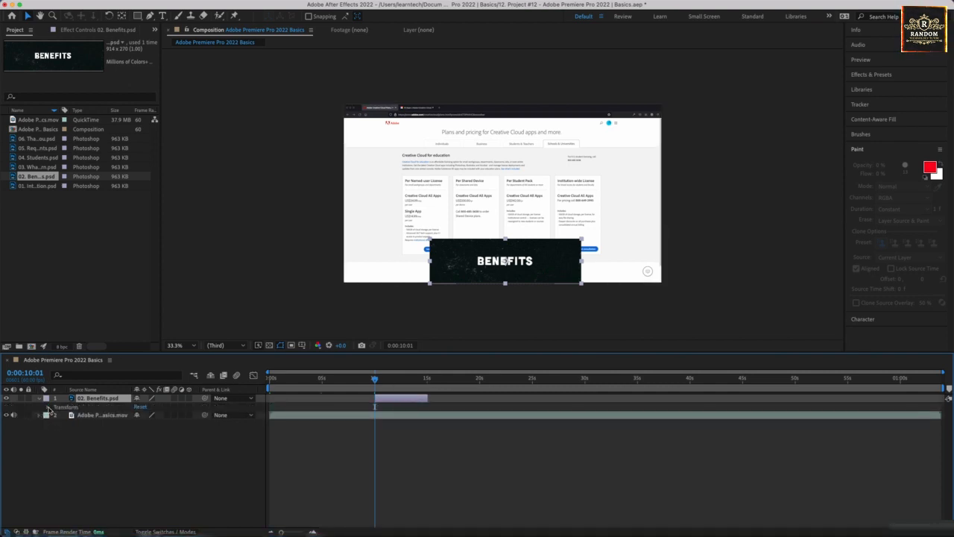
{"action": "left_click", "coordinate": [51, 407]}
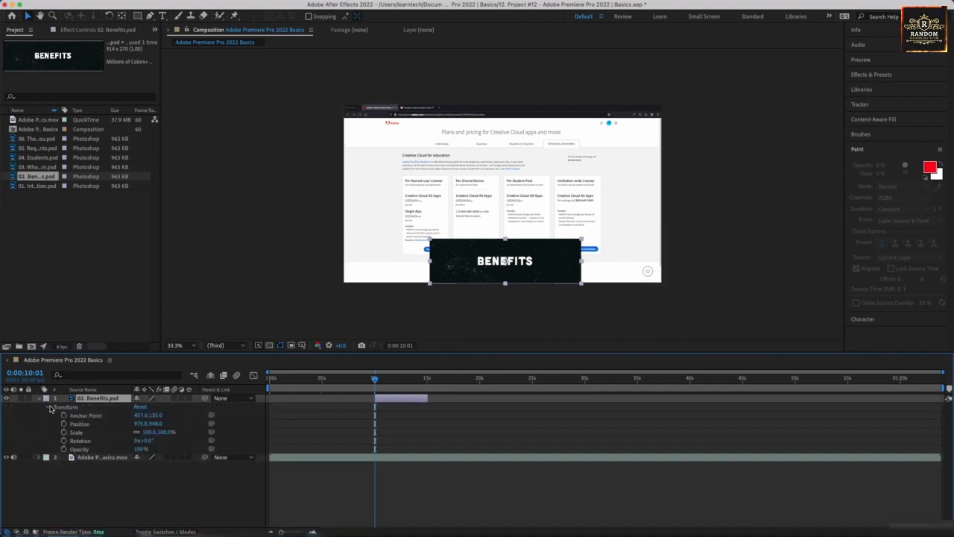
{"action": "left_click", "coordinate": [64, 449]}
{"action": "left_click", "coordinate": [145, 450]}
{"action": "type", "text": "0"}
{"action": "key", "text": "Return"}
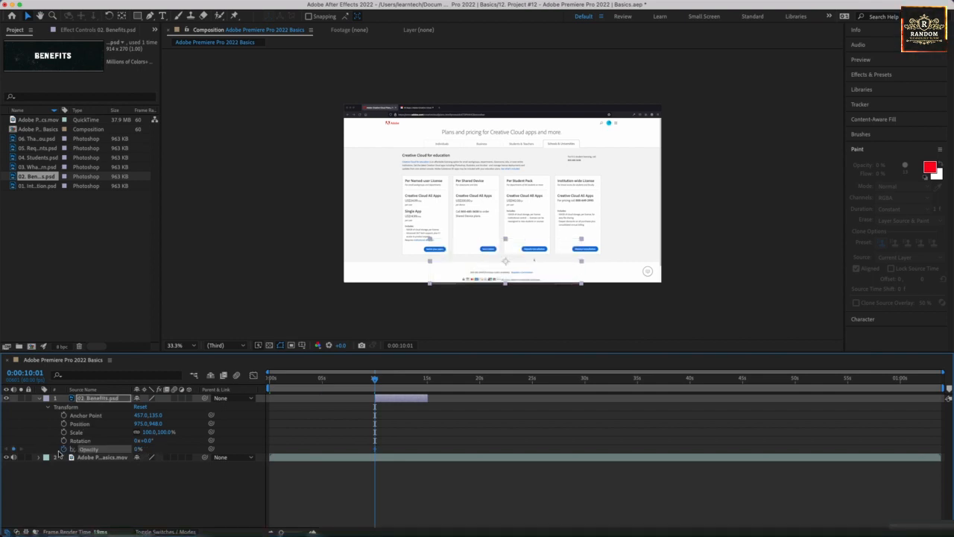
{"action": "left_click", "coordinate": [386, 384]}
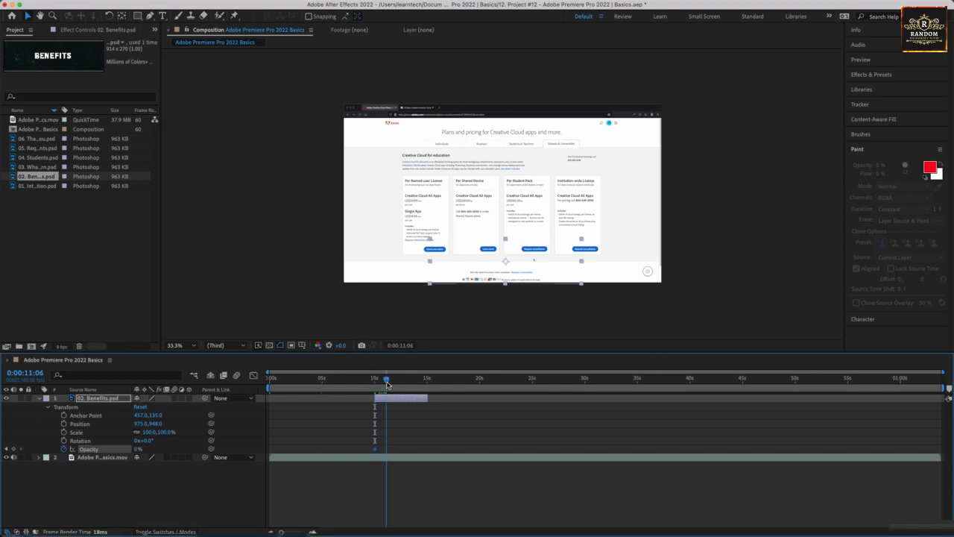
{"action": "left_click_drag", "start_coordinate": [137, 450], "coordinate": [310, 437]}
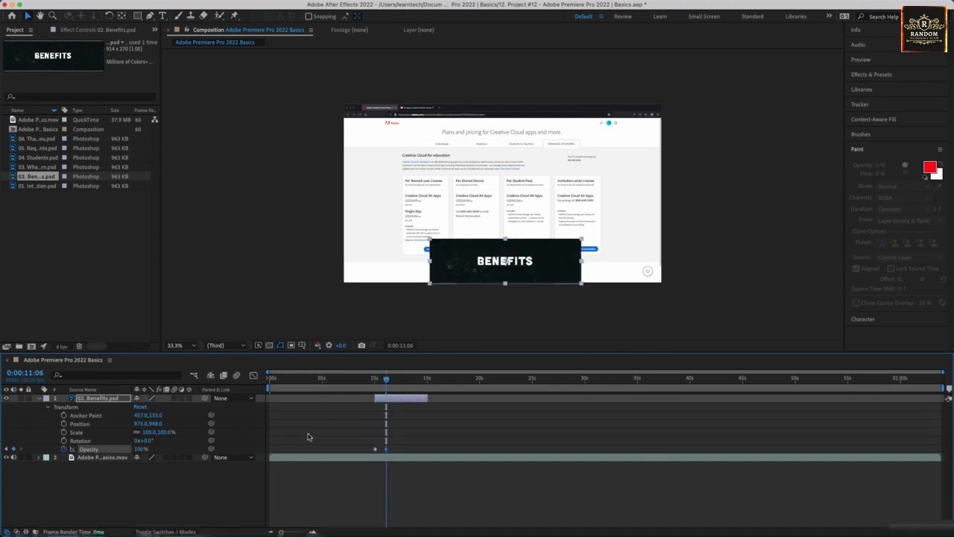
- Preview the Benefits fade-in and shorten the Benefits layer to end at 0:00:13:08
{"action": "mouse_move", "coordinate": [386, 383]}
{"action": "left_mouse_down"}
{"action": "mouse_move", "coordinate": [431, 384]}
{"action": "mouse_move", "coordinate": [375, 383]}
{"action": "left_mouse_up"}
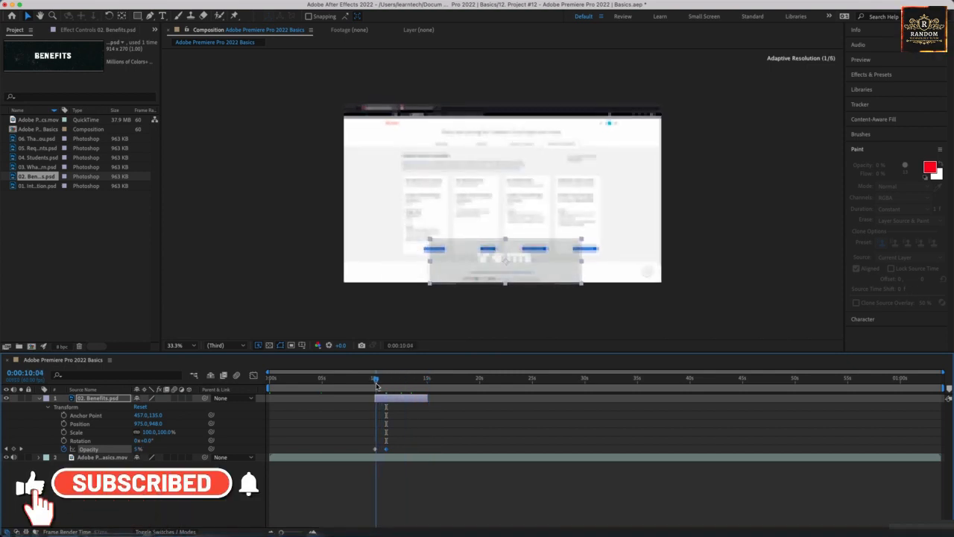
{"action": "key", "text": "space"}
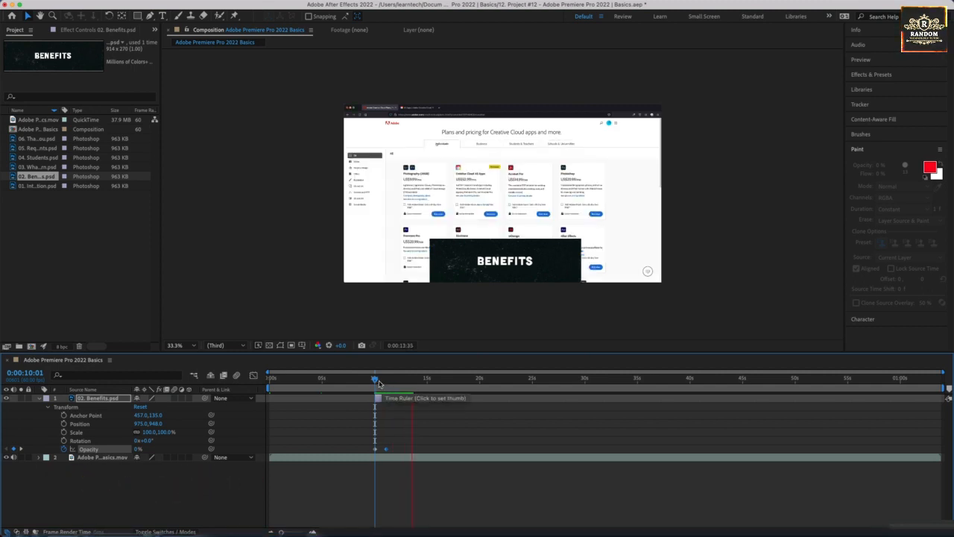
{"action": "left_click_drag", "start_coordinate": [376, 381], "coordinate": [408, 398]}
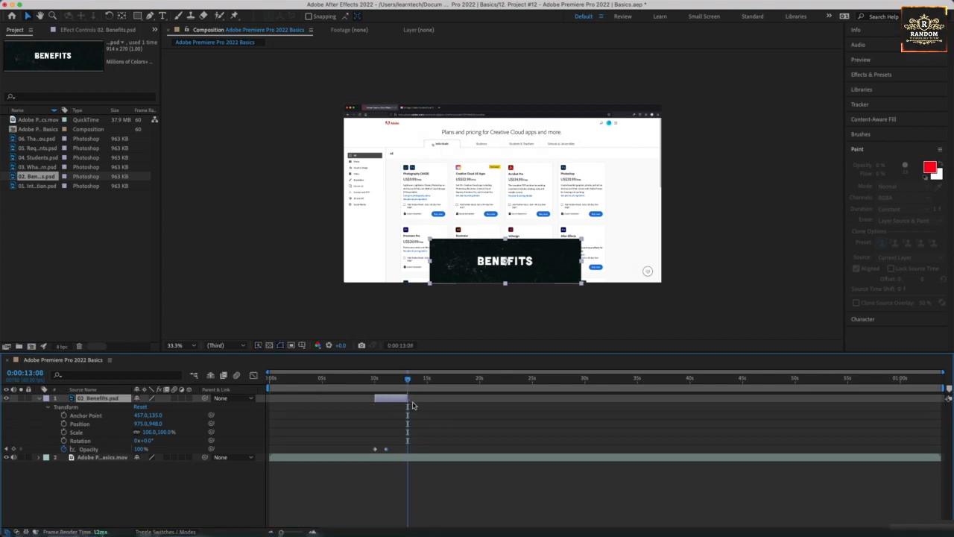
{"action": "key", "text": "space"}
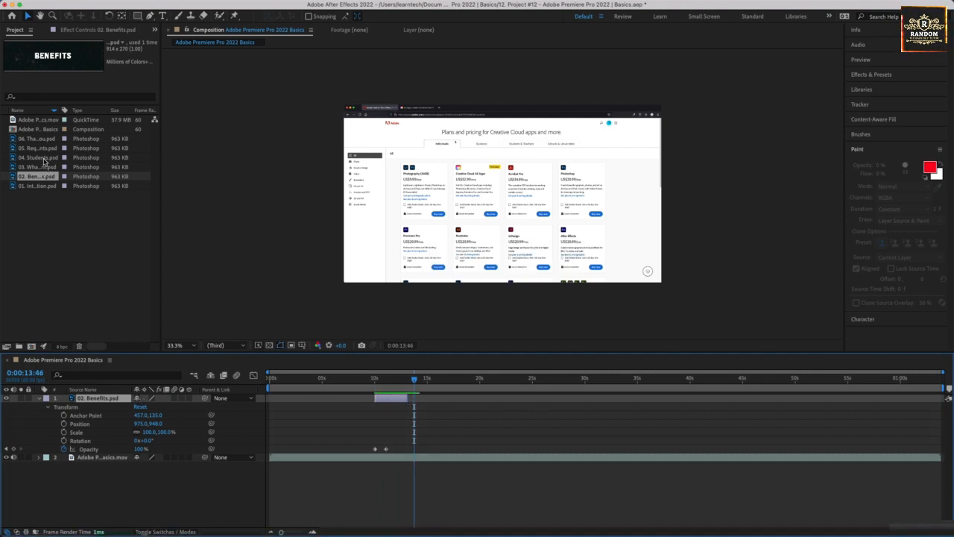
- Add 04. Students.psd as the top layer starting at 0:00:13:46, and scrub through the video to check its placement
{"action": "left_click_drag", "start_coordinate": [43, 159], "coordinate": [425, 400]}
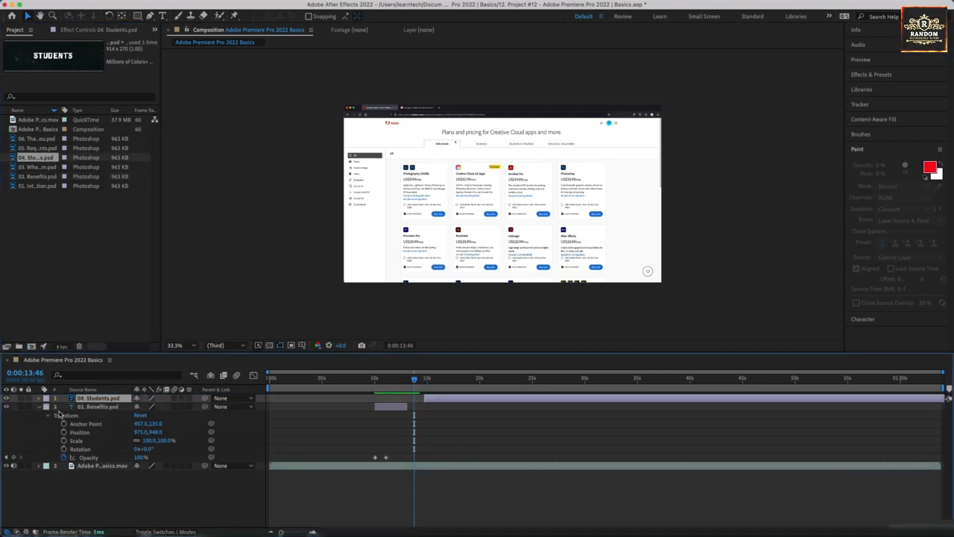
{"action": "left_click", "coordinate": [38, 408]}
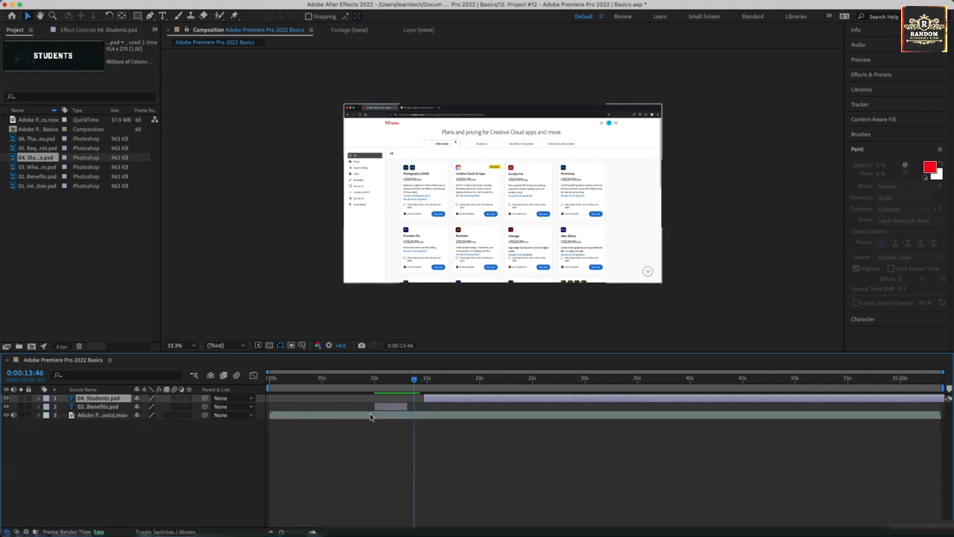
{"action": "left_click_drag", "start_coordinate": [427, 401], "coordinate": [422, 401]}
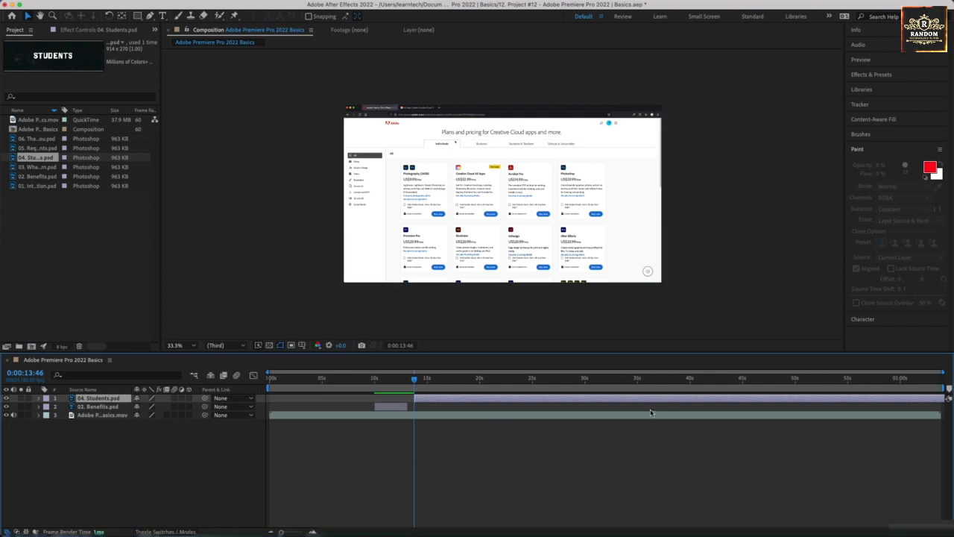
{"action": "left_click_drag", "start_coordinate": [685, 383], "coordinate": [863, 385]}
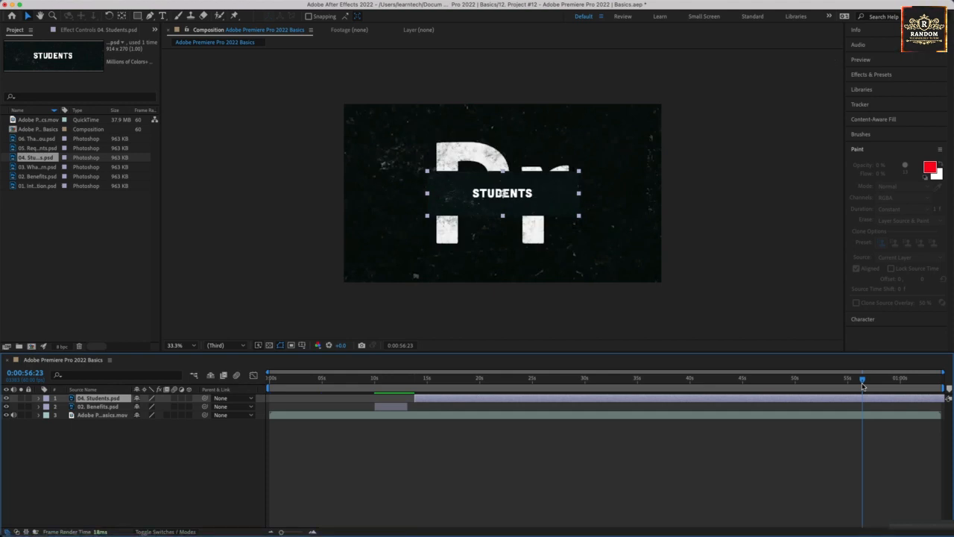
{"action": "left_click_drag", "start_coordinate": [863, 386], "coordinate": [474, 390]}
{"action": "left_click_drag", "start_coordinate": [398, 382], "coordinate": [423, 382]}
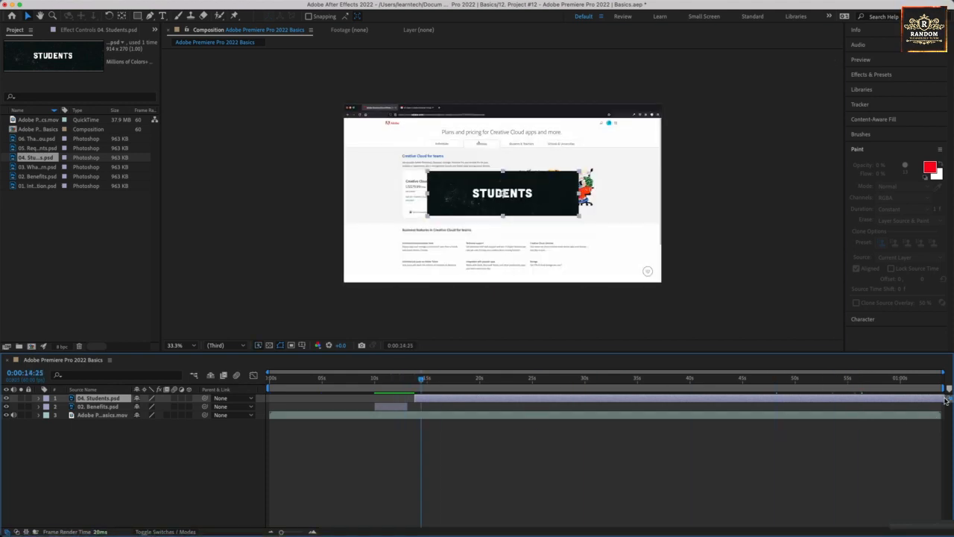
- Shift and trim the Students layer to run from about 20 to 25 seconds, and set the current time to 0:00:21:27
{"action": "left_click_drag", "start_coordinate": [945, 399], "coordinate": [798, 401]}
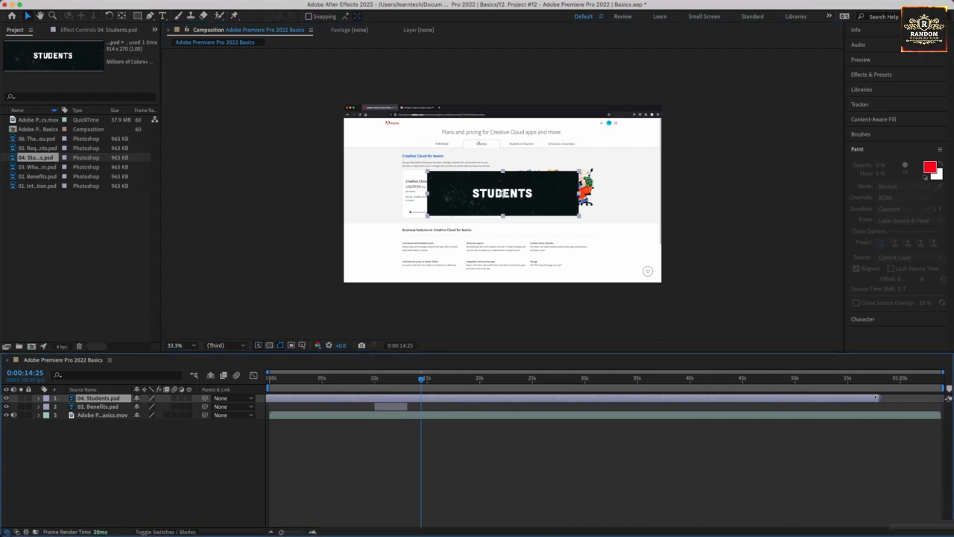
{"action": "left_click_drag", "start_coordinate": [877, 397], "coordinate": [465, 389]}
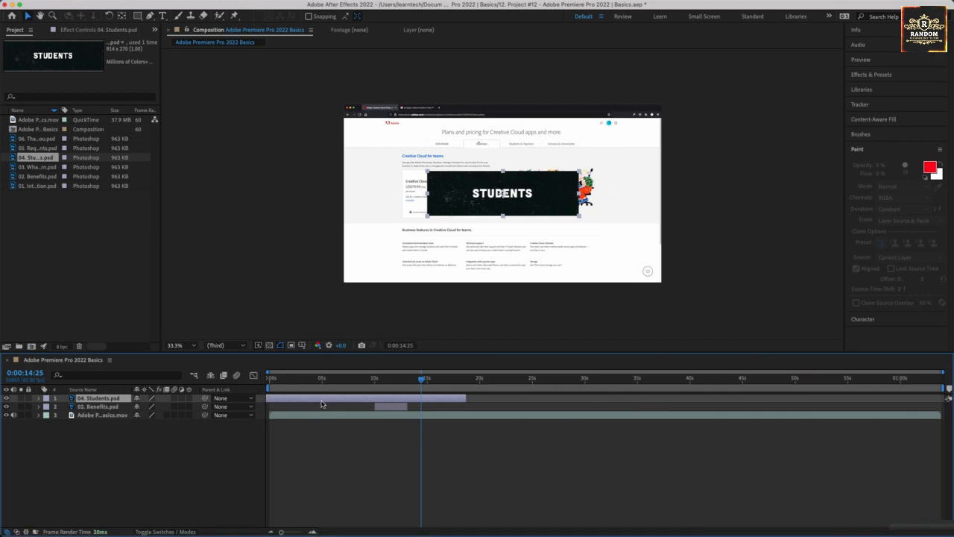
{"action": "left_click_drag", "start_coordinate": [321, 404], "coordinate": [595, 396]}
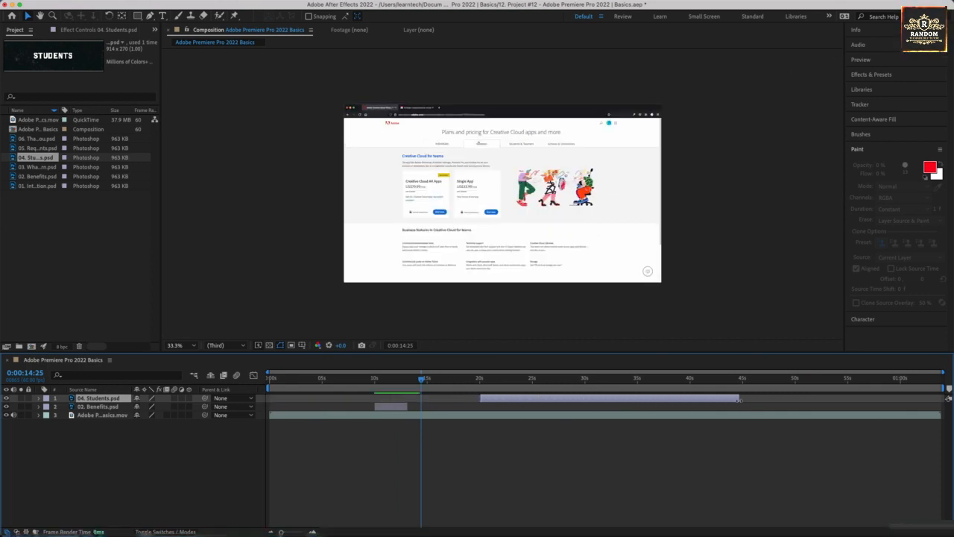
{"action": "left_click_drag", "start_coordinate": [739, 400], "coordinate": [534, 398]}
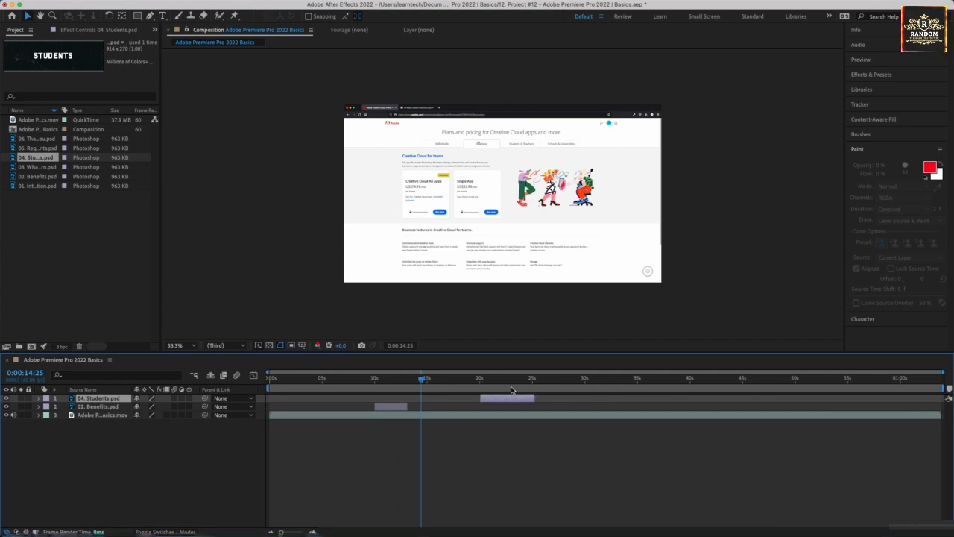
{"action": "left_click", "coordinate": [479, 379]}
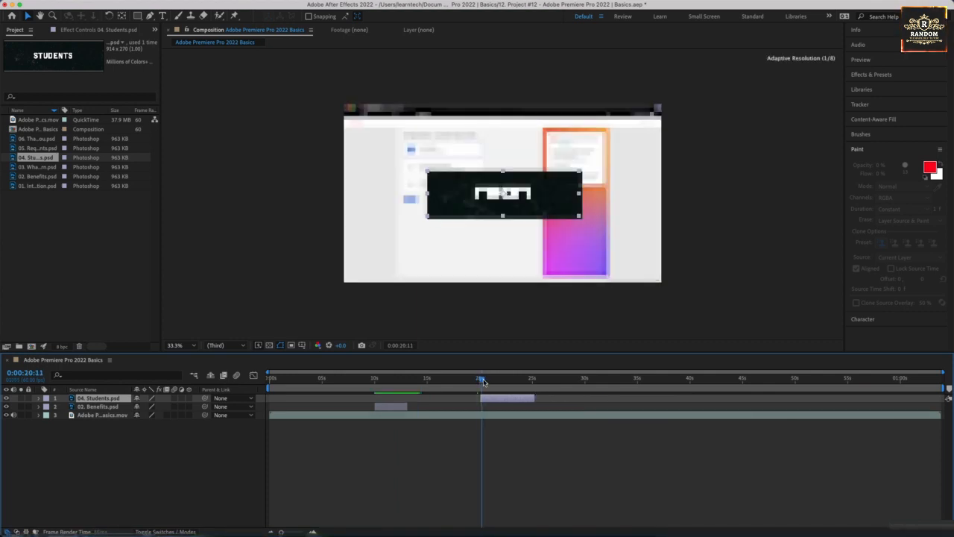
{"action": "left_click", "coordinate": [495, 380]}
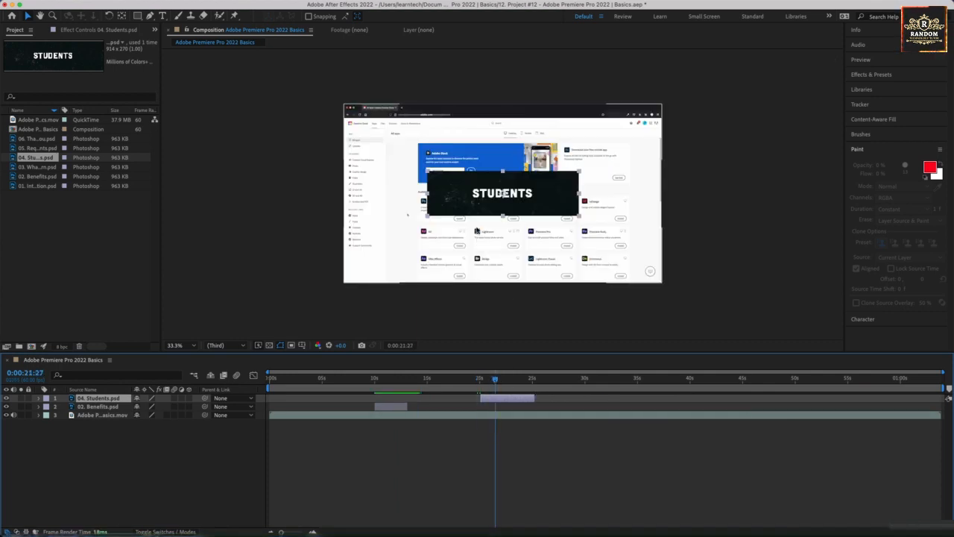
- Move the Students title to the frame's bottom centre and fade it in with Opacity keyframes of 0% at 0:00:20:05 and 100% at 0:00:20:45
{"action": "left_click_drag", "start_coordinate": [497, 219], "coordinate": [493, 282]}
{"action": "left_click_drag", "start_coordinate": [489, 380], "coordinate": [481, 380]}
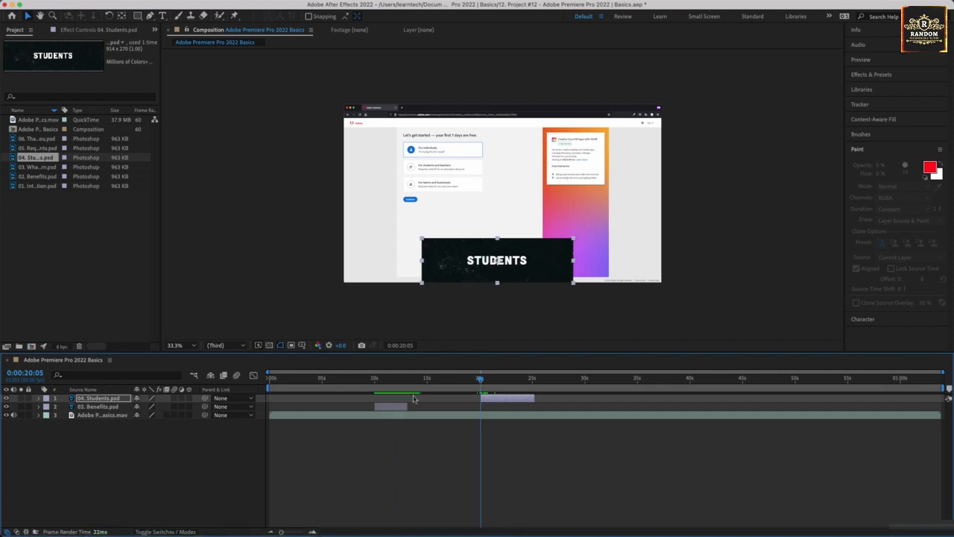
{"action": "left_click", "coordinate": [44, 399]}
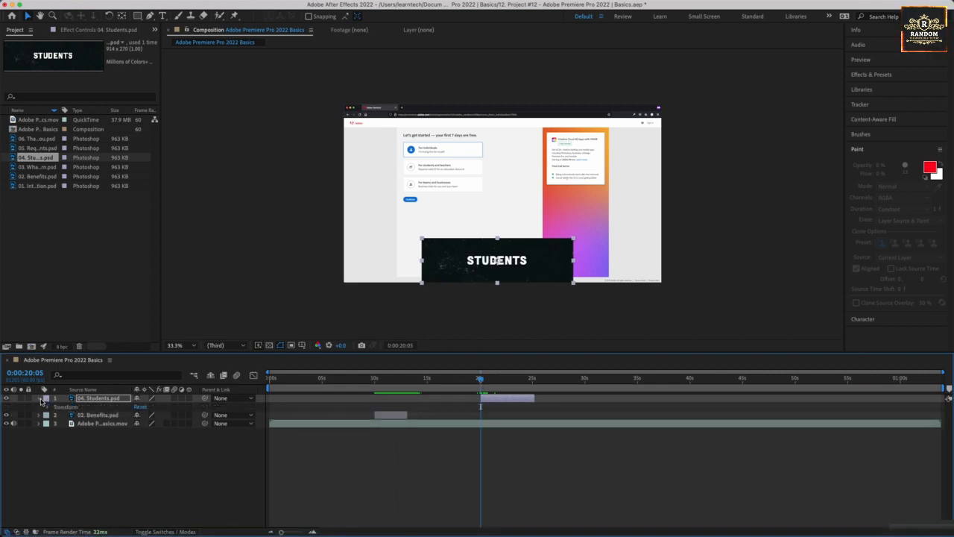
{"action": "left_click", "coordinate": [47, 407]}
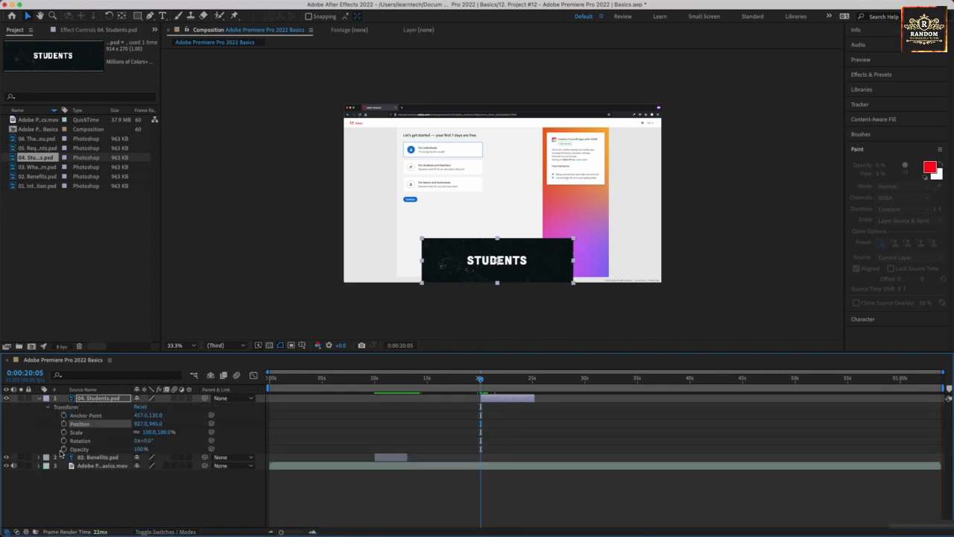
{"action": "left_click", "coordinate": [64, 450]}
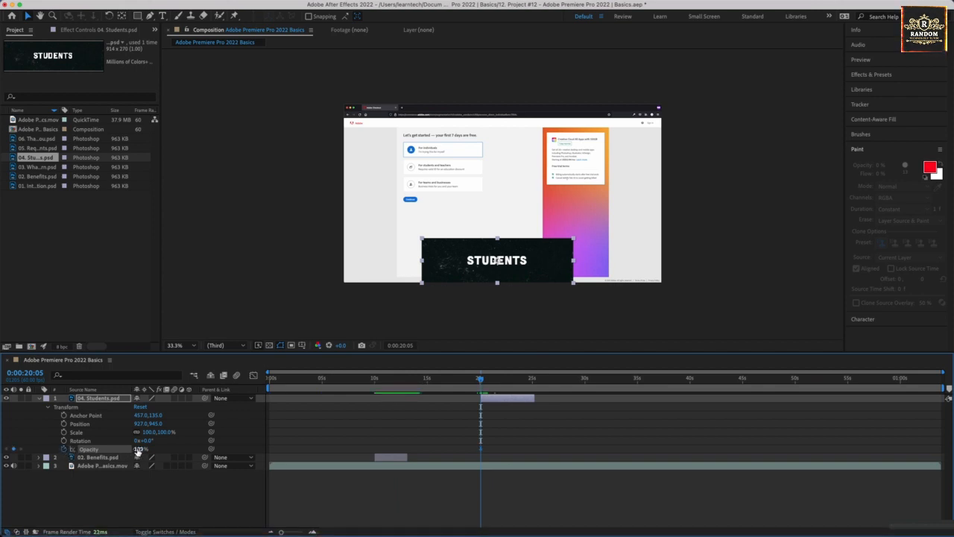
{"action": "left_click_drag", "start_coordinate": [138, 449], "coordinate": [120, 456]}
{"action": "left_click_drag", "start_coordinate": [486, 385], "coordinate": [488, 382]}
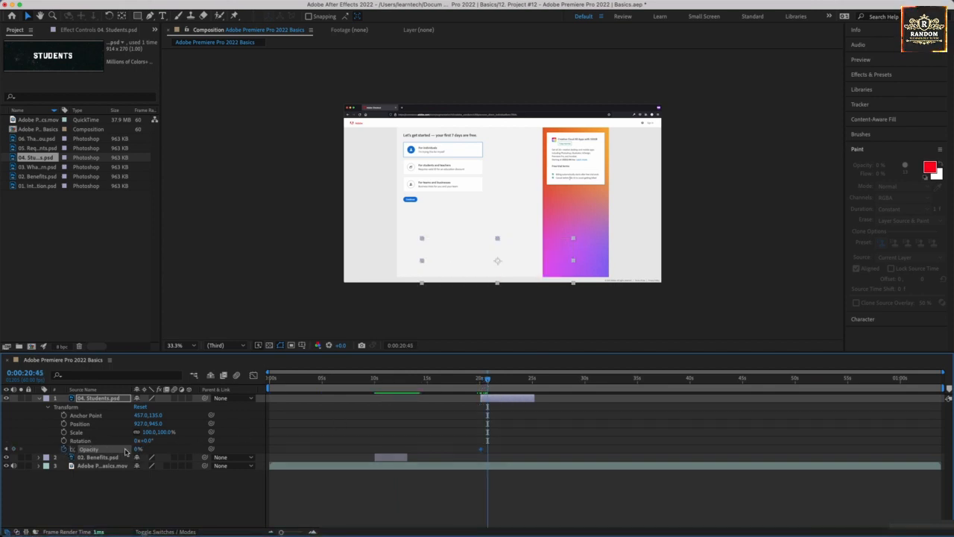
{"action": "left_click_drag", "start_coordinate": [140, 450], "coordinate": [274, 450]}
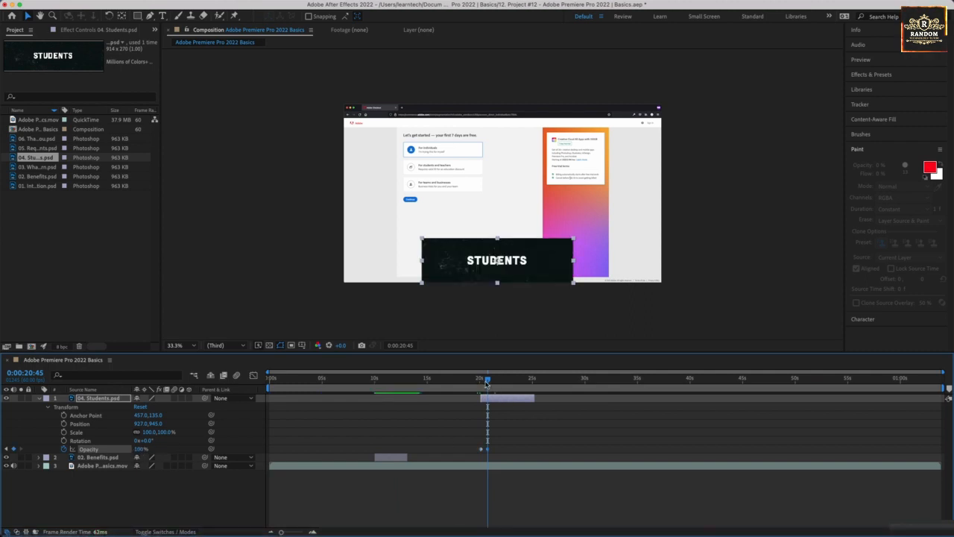
- Shorten the Students layer to end at 0:00:23:07 and preview its fade-in from 0:00:19:28
{"action": "left_click_drag", "start_coordinate": [487, 381], "coordinate": [520, 399]}
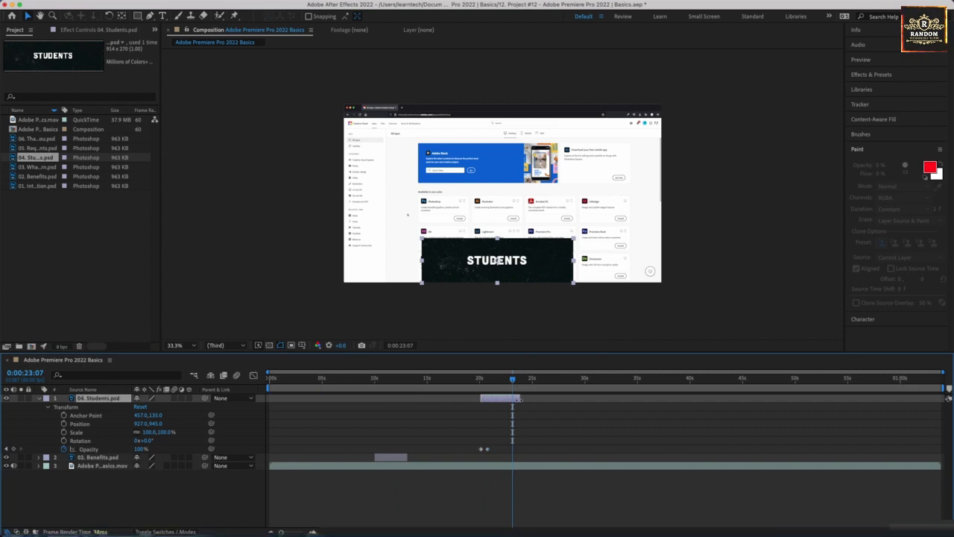
{"action": "left_click", "coordinate": [474, 386]}
{"action": "key", "text": "space"}
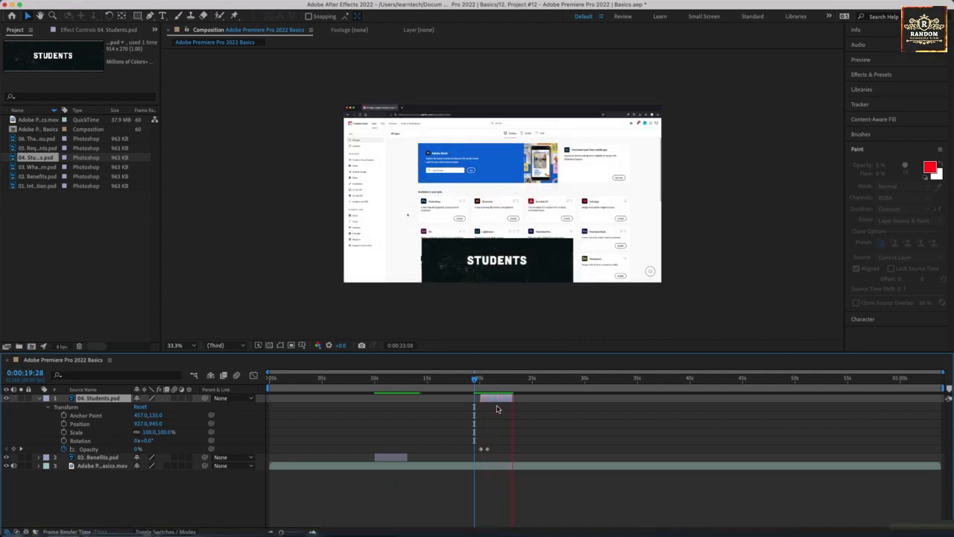
{"action": "key", "text": "space"}
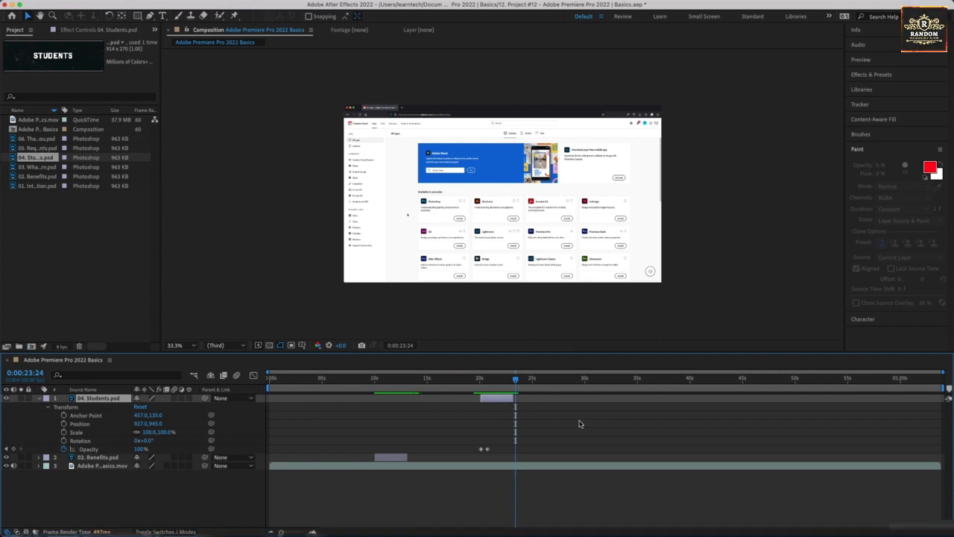
- Add 05. Requirements.psd as the top layer and trim it to run from 0:00:30:01 to about 35 seconds
{"action": "left_click", "coordinate": [586, 381]}
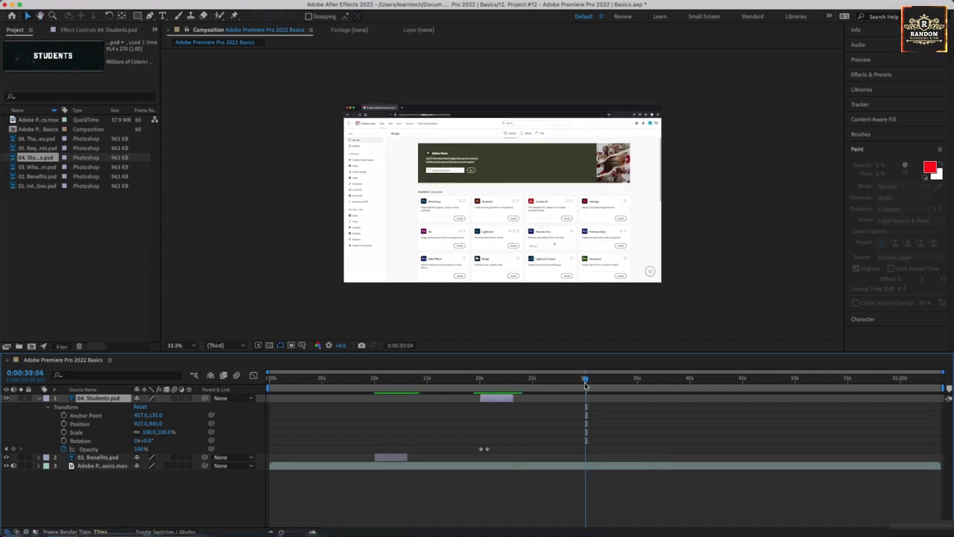
{"action": "left_click_drag", "start_coordinate": [585, 383], "coordinate": [585, 383]}
{"action": "left_click_drag", "start_coordinate": [30, 149], "coordinate": [47, 401]}
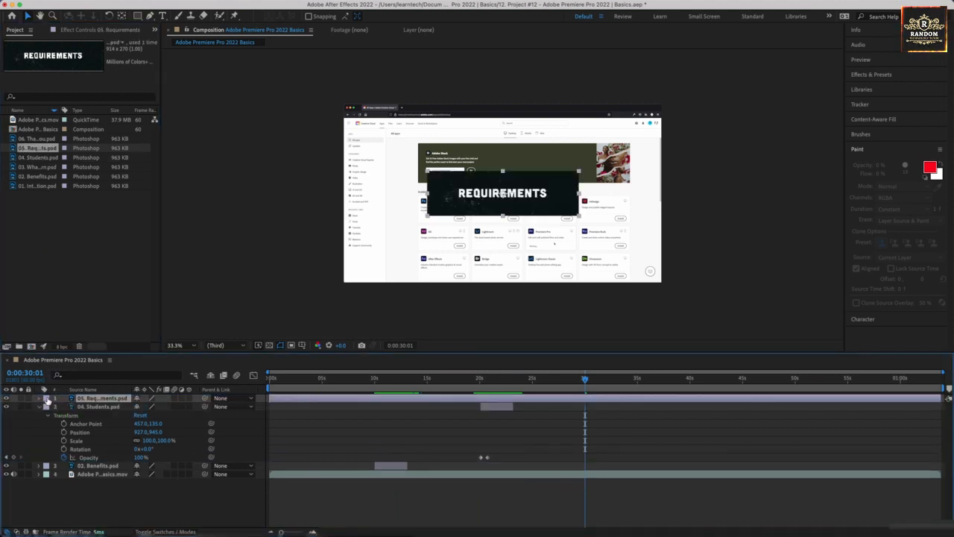
{"action": "left_click", "coordinate": [38, 406]}
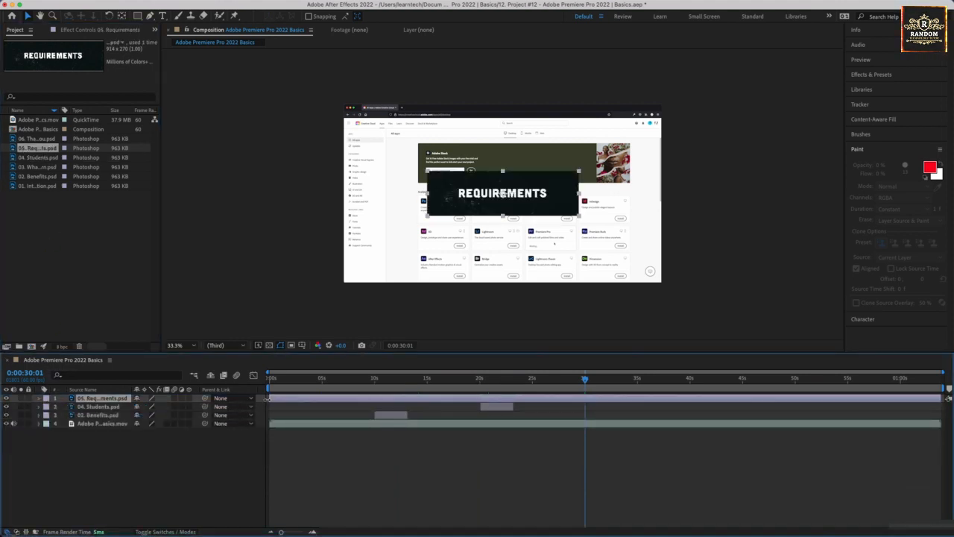
{"action": "left_click_drag", "start_coordinate": [270, 399], "coordinate": [586, 400]}
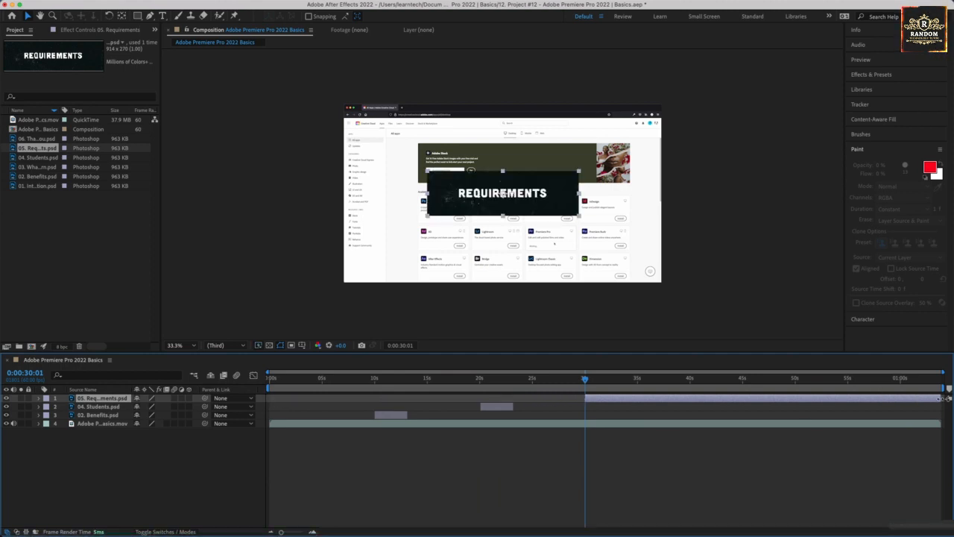
{"action": "left_click_drag", "start_coordinate": [944, 399], "coordinate": [638, 398]}
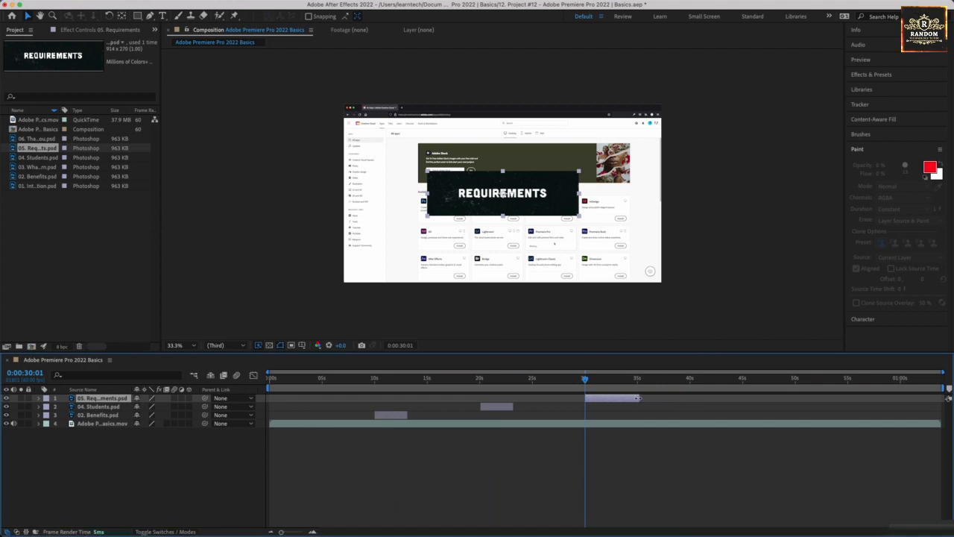
- Move the Requirements title to the frame's bottom centre and fade it in with Opacity keyframes of 0% at 0:00:30:01 and 100% at 0:00:31:03
{"action": "left_click_drag", "start_coordinate": [509, 199], "coordinate": [510, 267]}
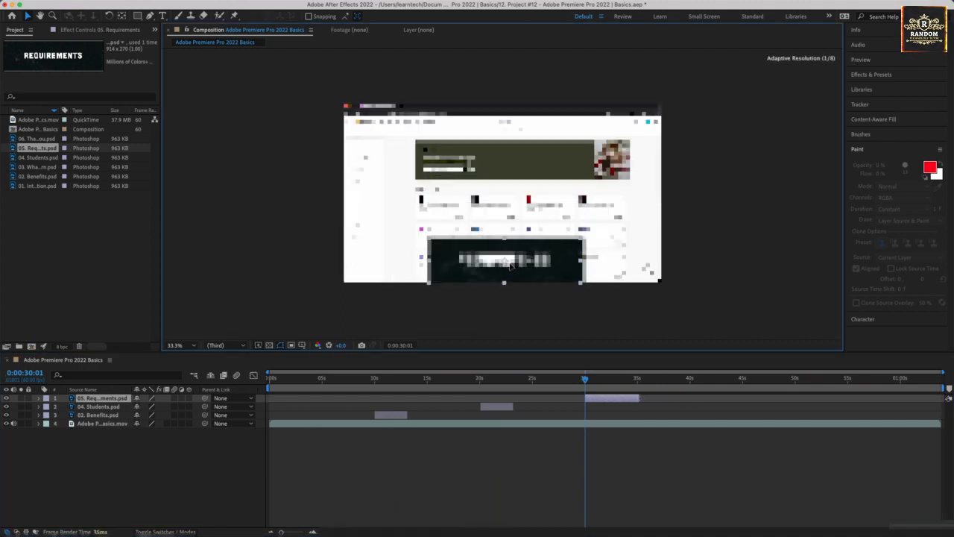
{"action": "left_click", "coordinate": [38, 399]}
{"action": "left_click", "coordinate": [47, 407]}
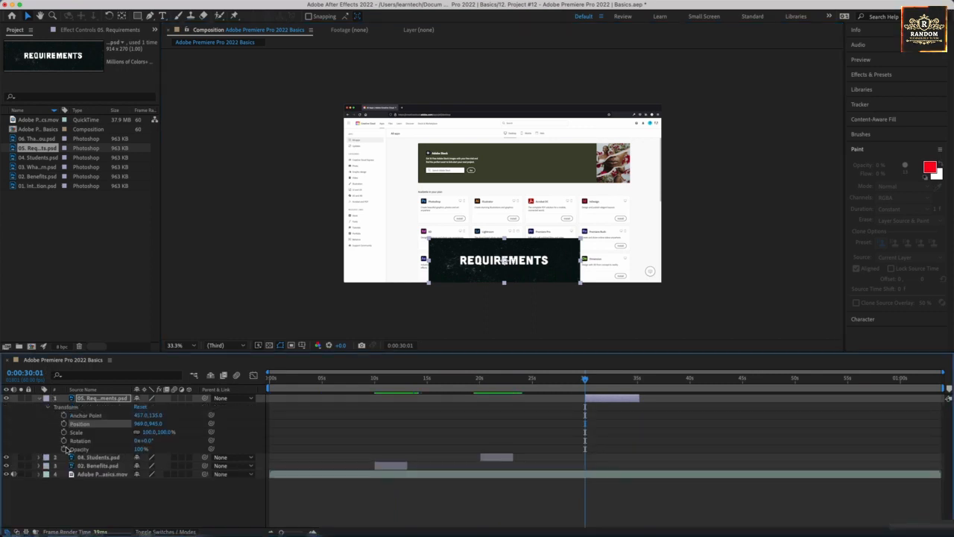
{"action": "left_click", "coordinate": [72, 449]}
{"action": "left_click", "coordinate": [139, 449]}
{"action": "type", "text": "0"}
{"action": "key", "text": "Return"}
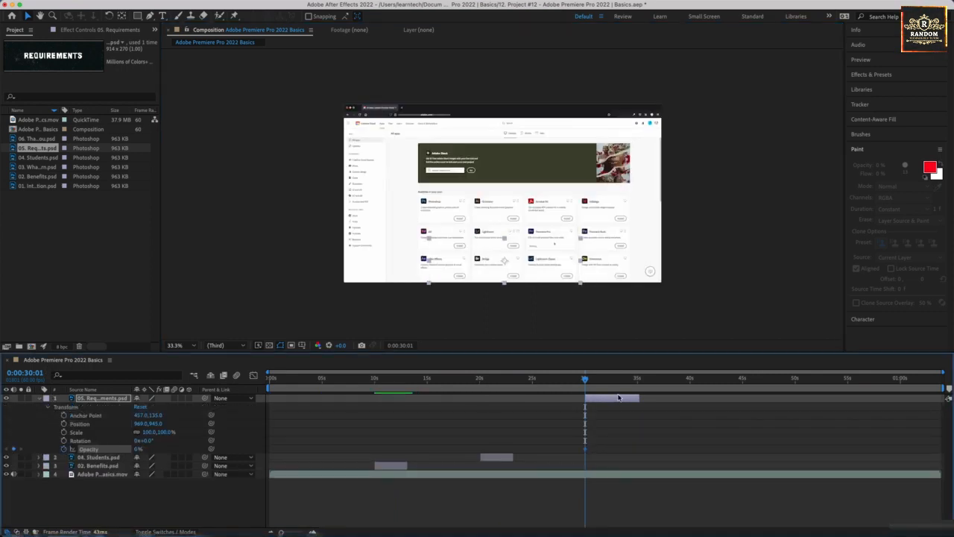
{"action": "left_click_drag", "start_coordinate": [586, 381], "coordinate": [595, 381]}
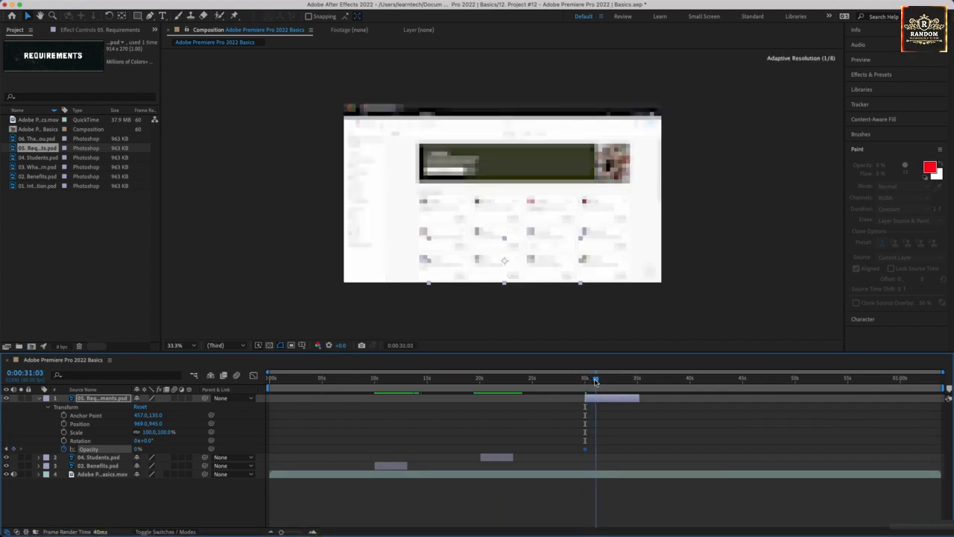
{"action": "left_click_drag", "start_coordinate": [137, 450], "coordinate": [688, 402]}
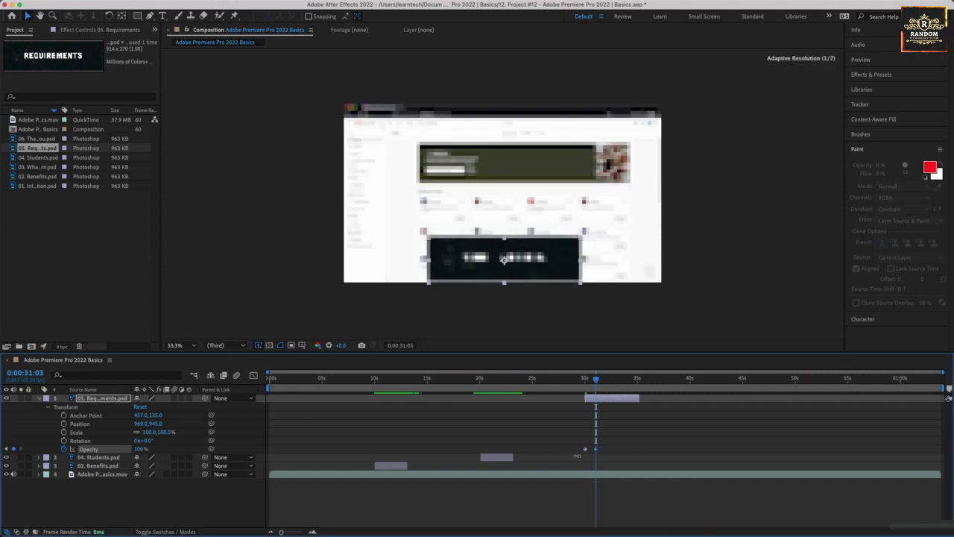
- Shorten the Requirements layer to end at 0:00:34:02 and briefly play the composition from that point
{"action": "left_click_drag", "start_coordinate": [597, 381], "coordinate": [628, 397]}
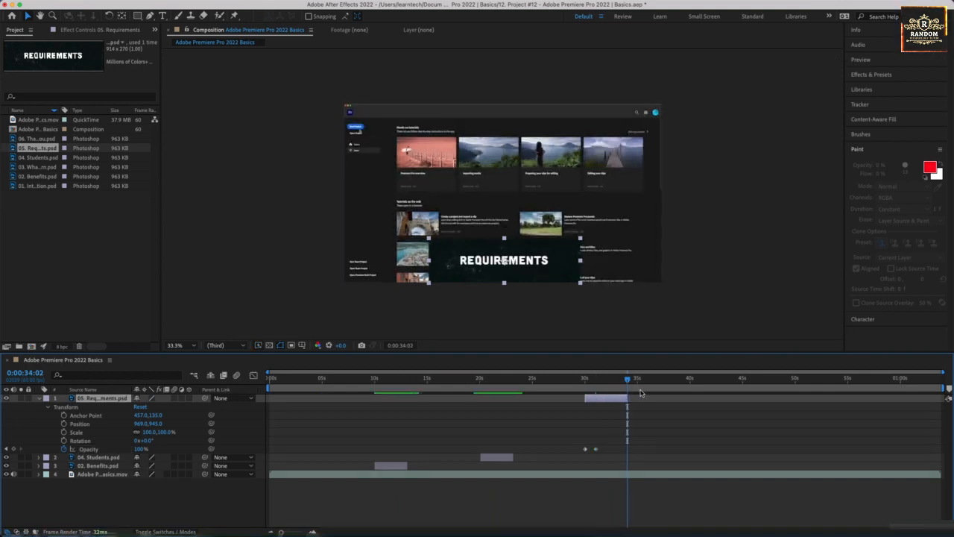
{"action": "left_click", "coordinate": [650, 408]}
{"action": "key", "text": "Page_Down"}
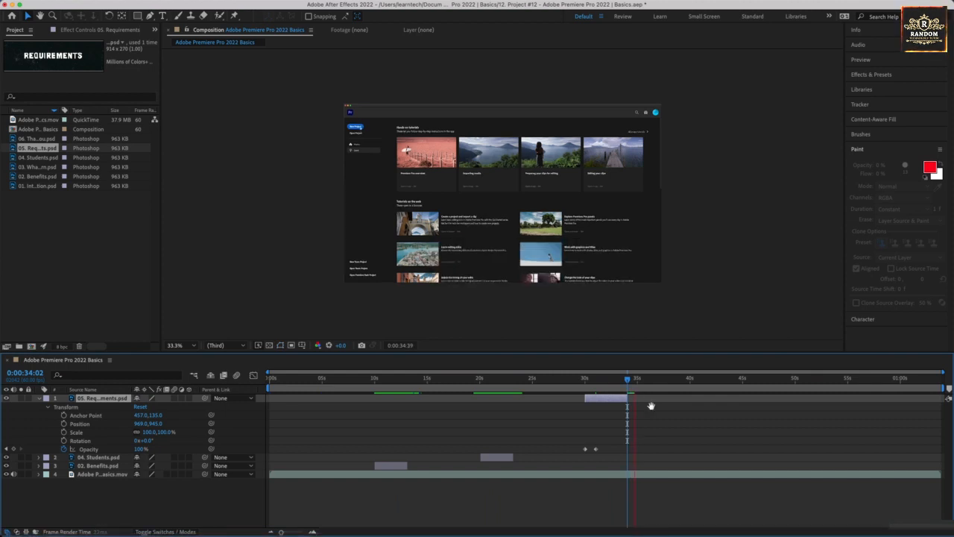
{"action": "key", "text": "space"}
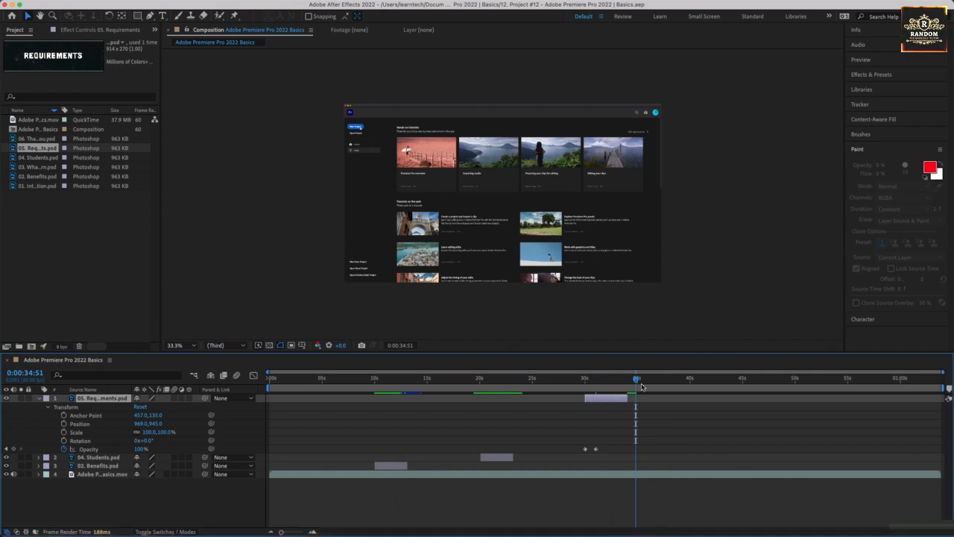
- Add 06. Thank You.psd as the top layer and trim it to run from 0:00:50:03 to about 55 seconds
{"action": "left_click_drag", "start_coordinate": [637, 381], "coordinate": [795, 388]}
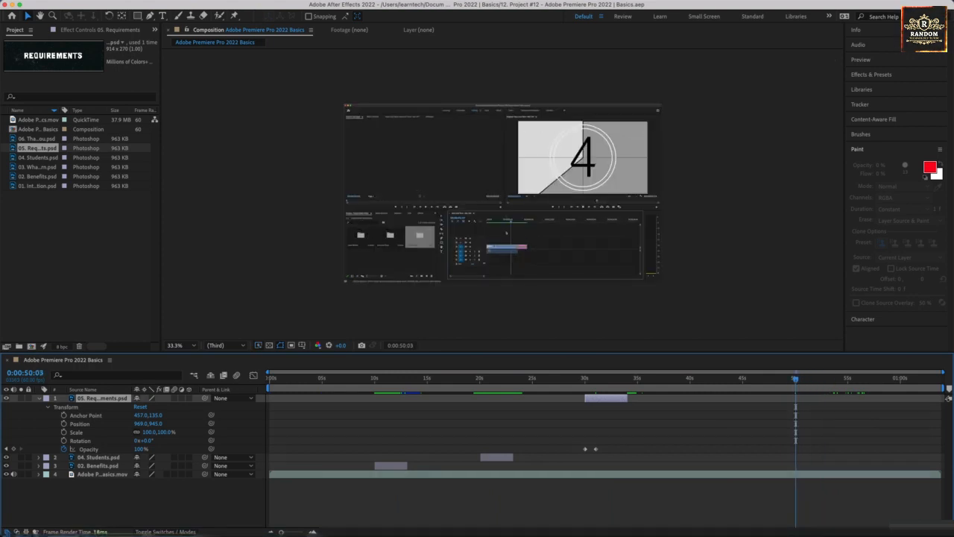
{"action": "left_click_drag", "start_coordinate": [15, 139], "coordinate": [88, 398]}
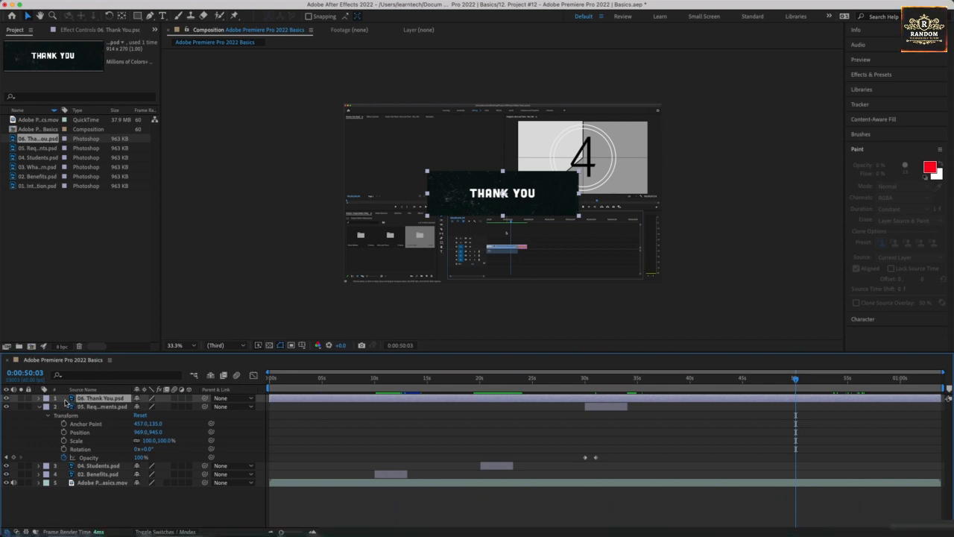
{"action": "left_click", "coordinate": [39, 406]}
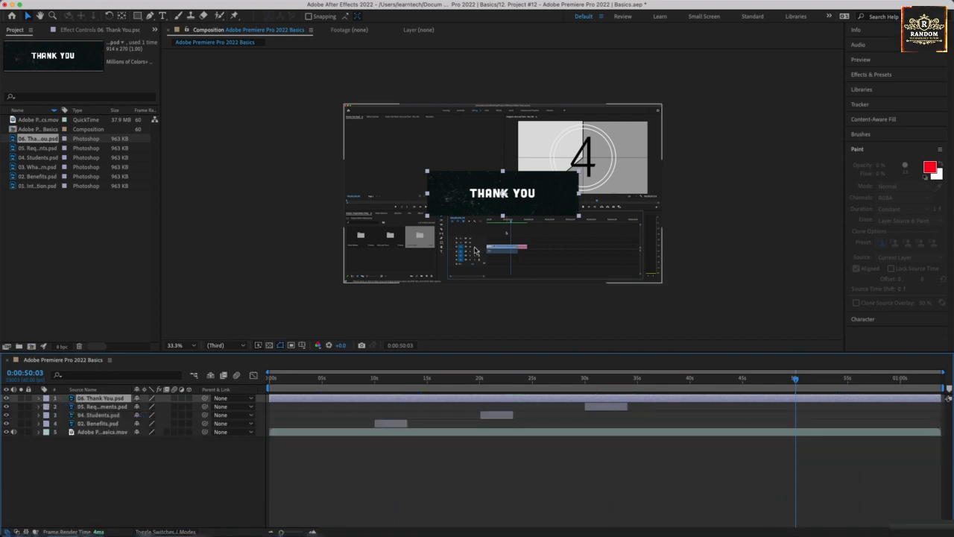
{"action": "left_click_drag", "start_coordinate": [266, 399], "coordinate": [796, 396]}
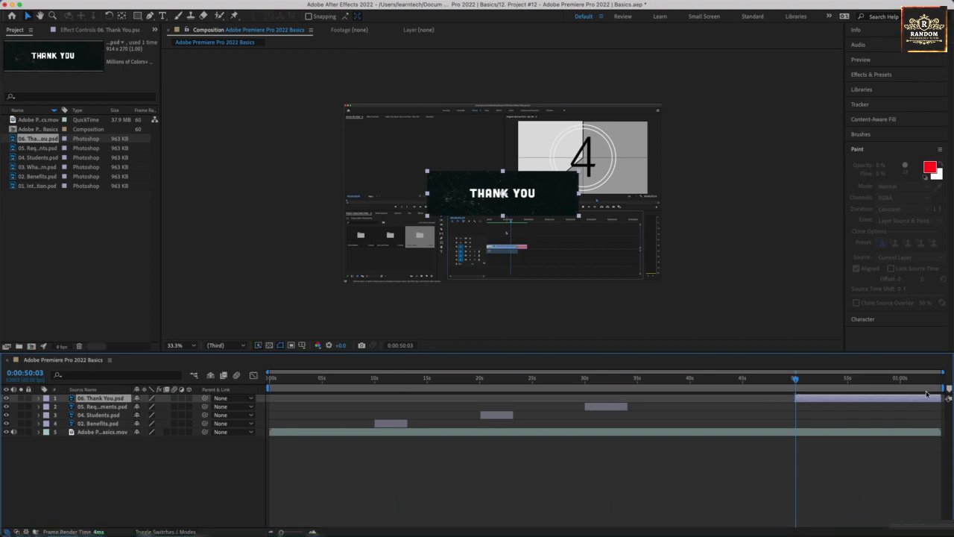
{"action": "key", "text": "super+Tab"}
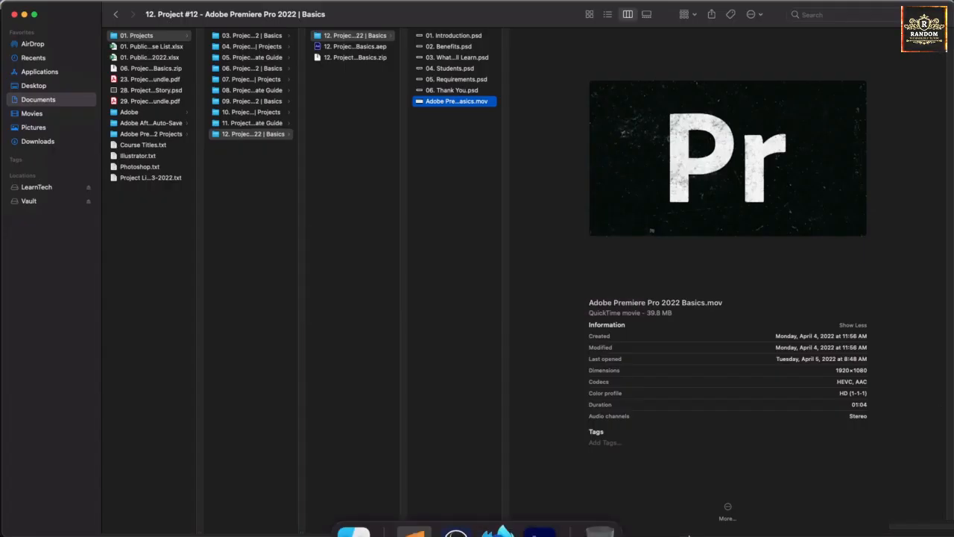
{"action": "left_click", "coordinate": [543, 514]}
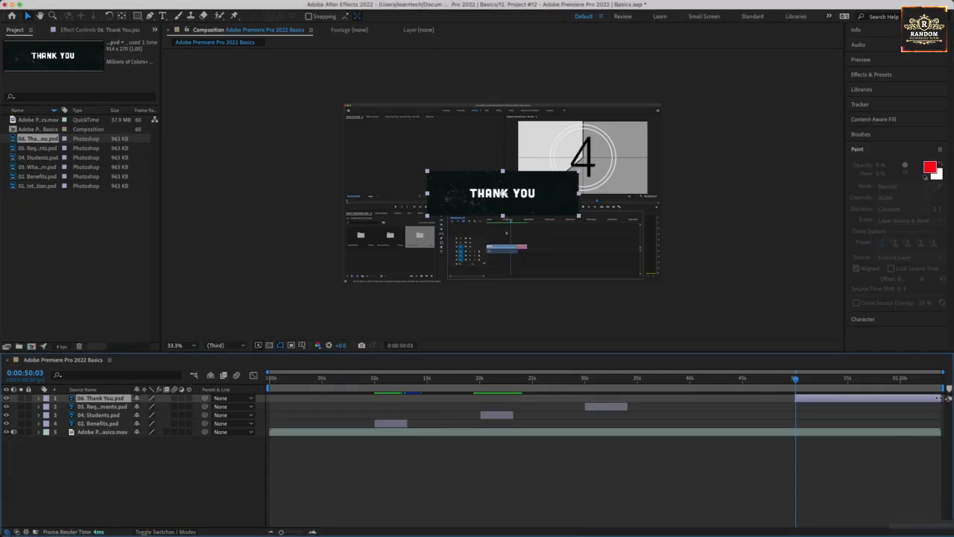
{"action": "left_click_drag", "start_coordinate": [938, 398], "coordinate": [851, 404]}
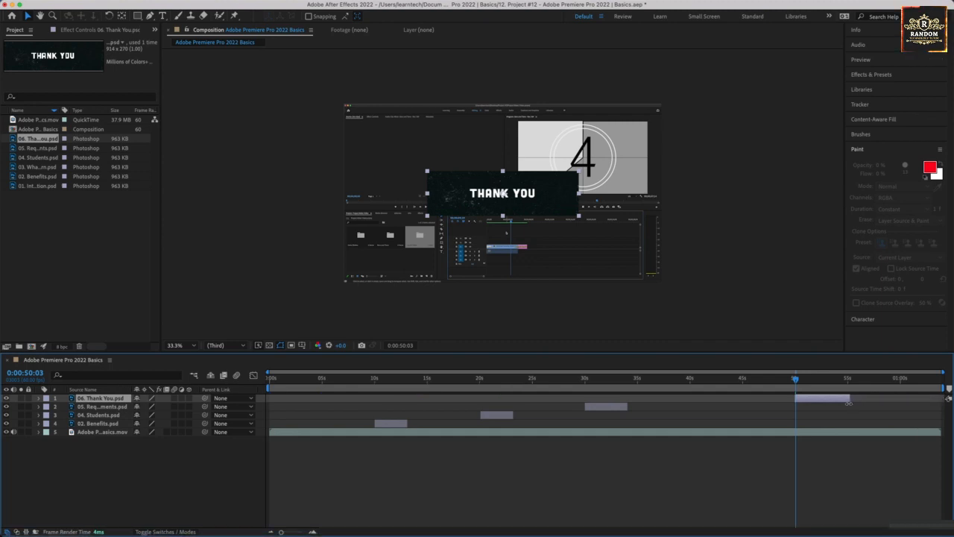